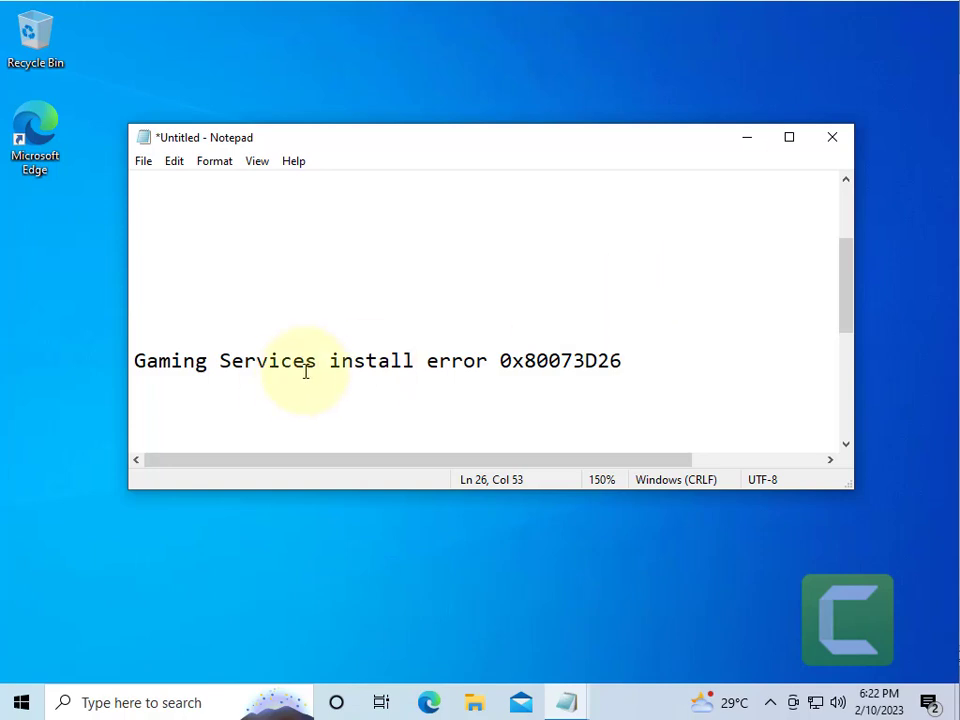
Step: Highlight the error code 0x80073D26 in the Notepad note and open the Registry Editor app from a Windows search
click(496, 361)
shift+click(806, 365)
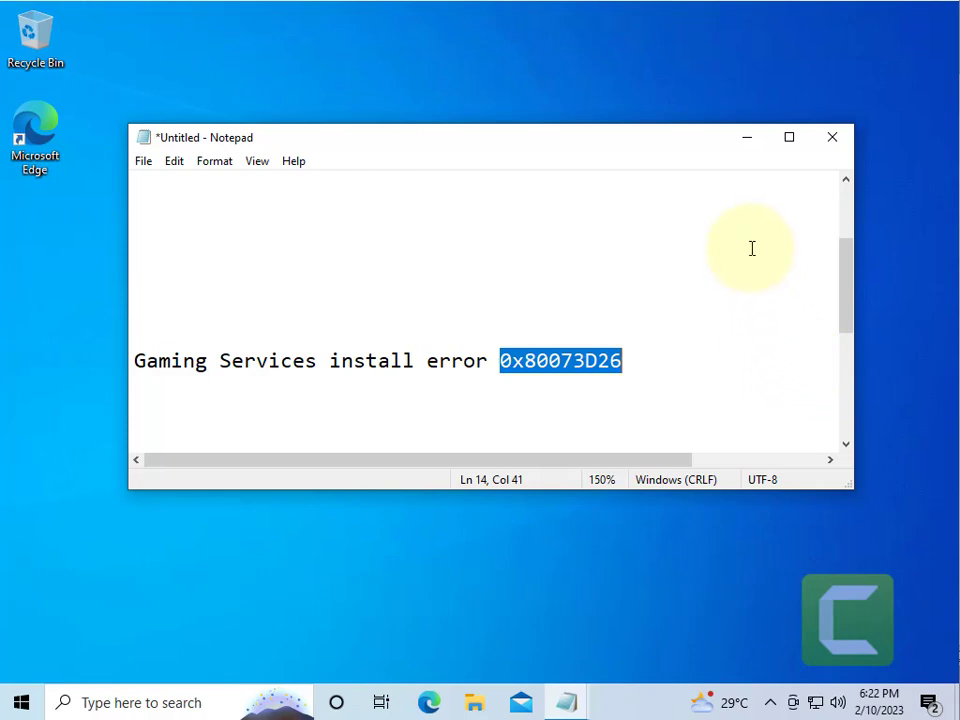
click(160, 702)
text(re)
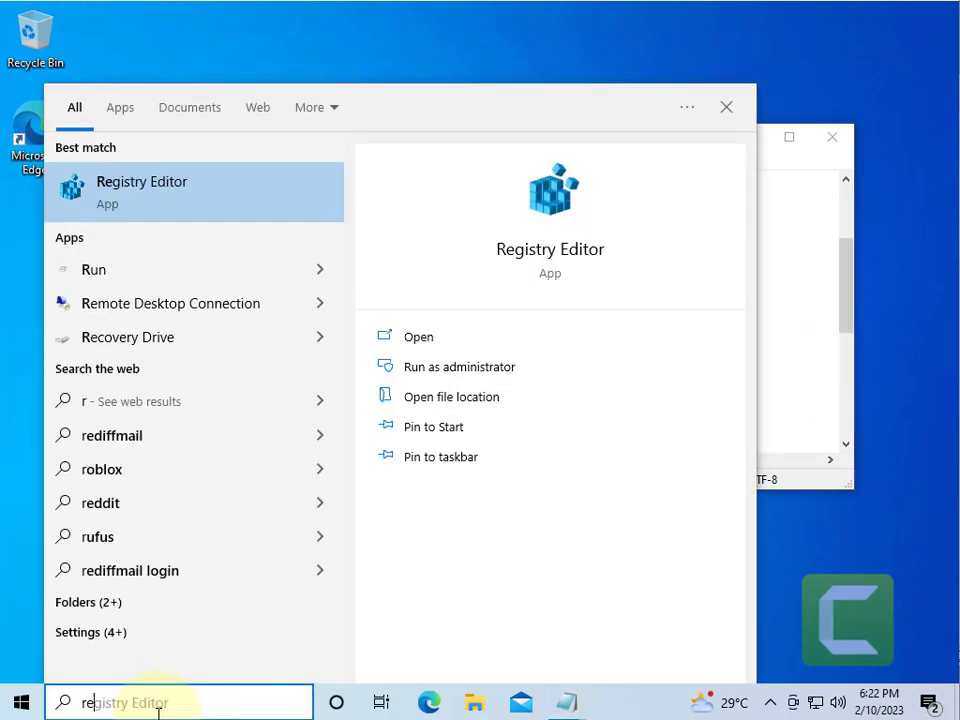
text(g)
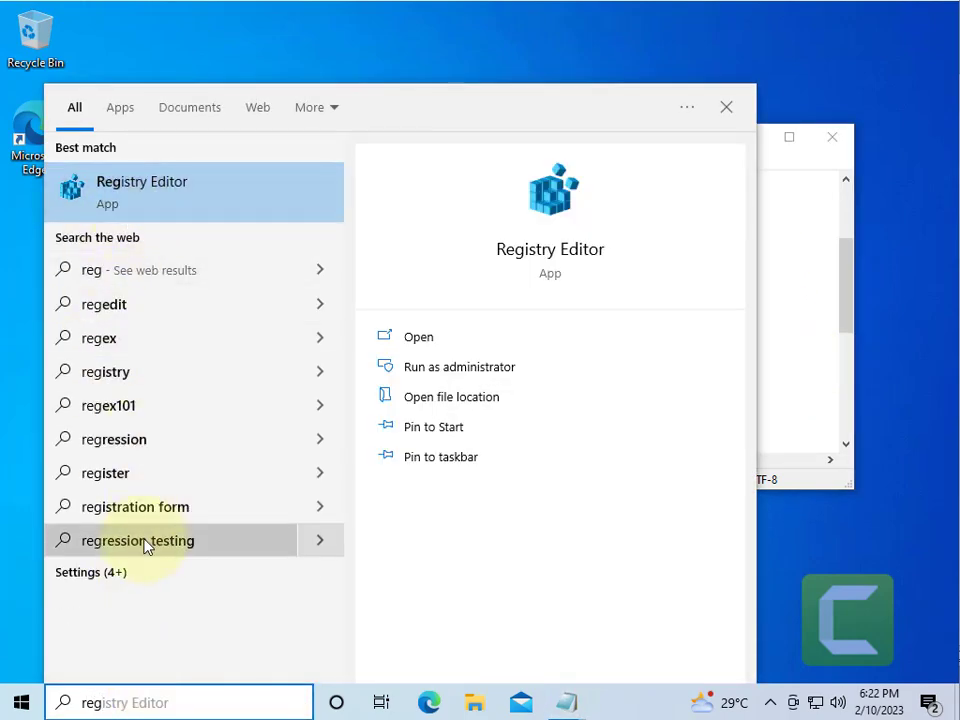
text(istry editor)
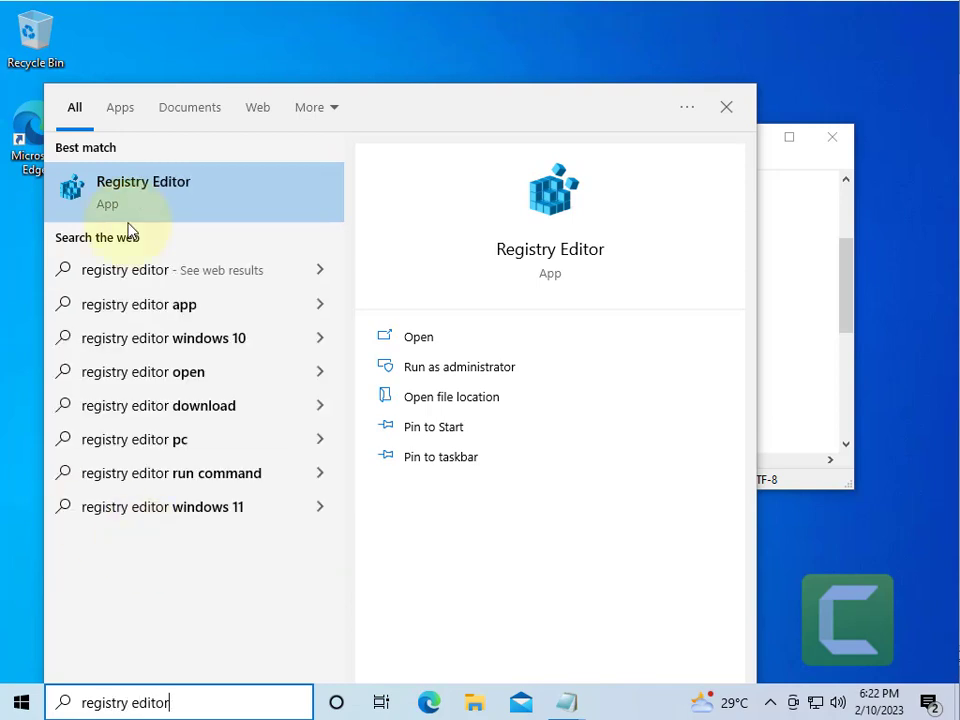
click(165, 190)
click(411, 467)
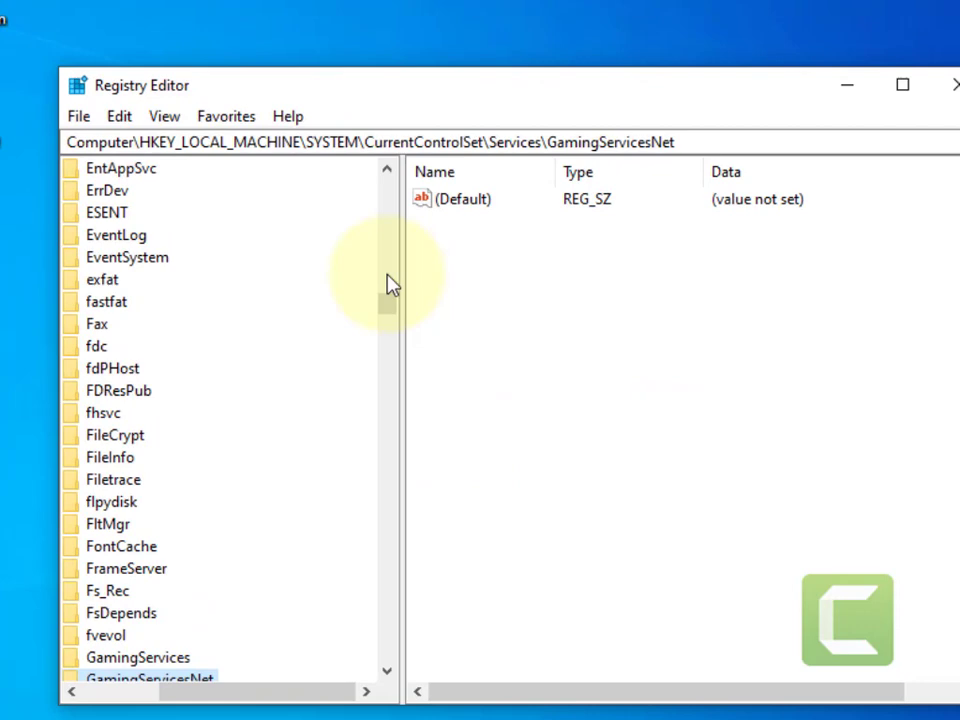
Step: Select the registry key HKEY_LOCAL_MACHINE\SYSTEM\CurrentControlSet\Services and highlight its path
drag(250, 691, 200, 633)
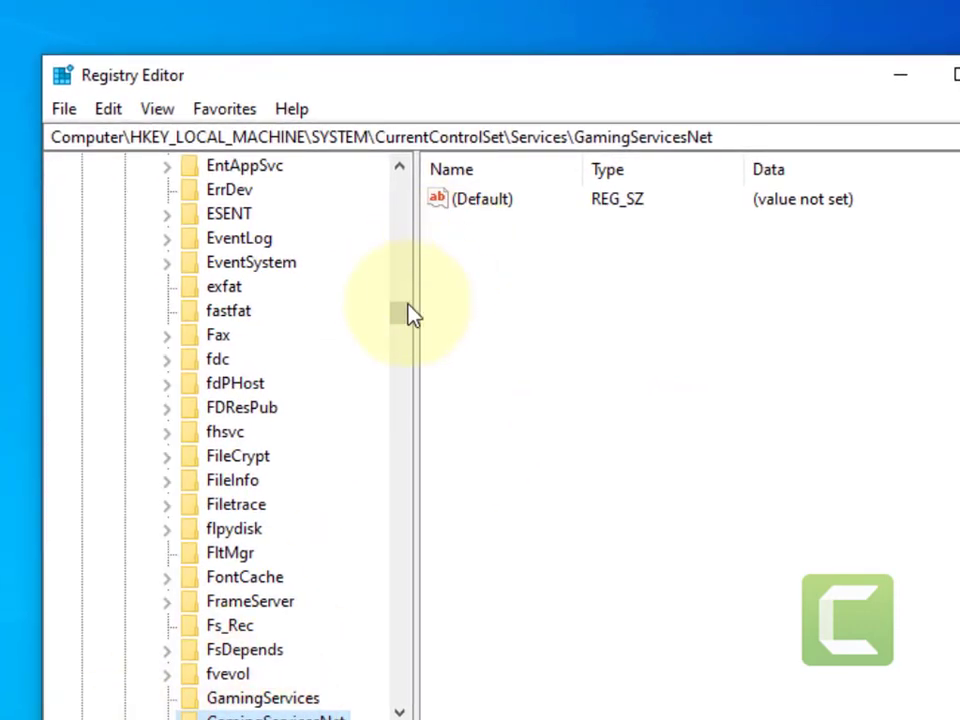
drag(410, 313, 410, 150)
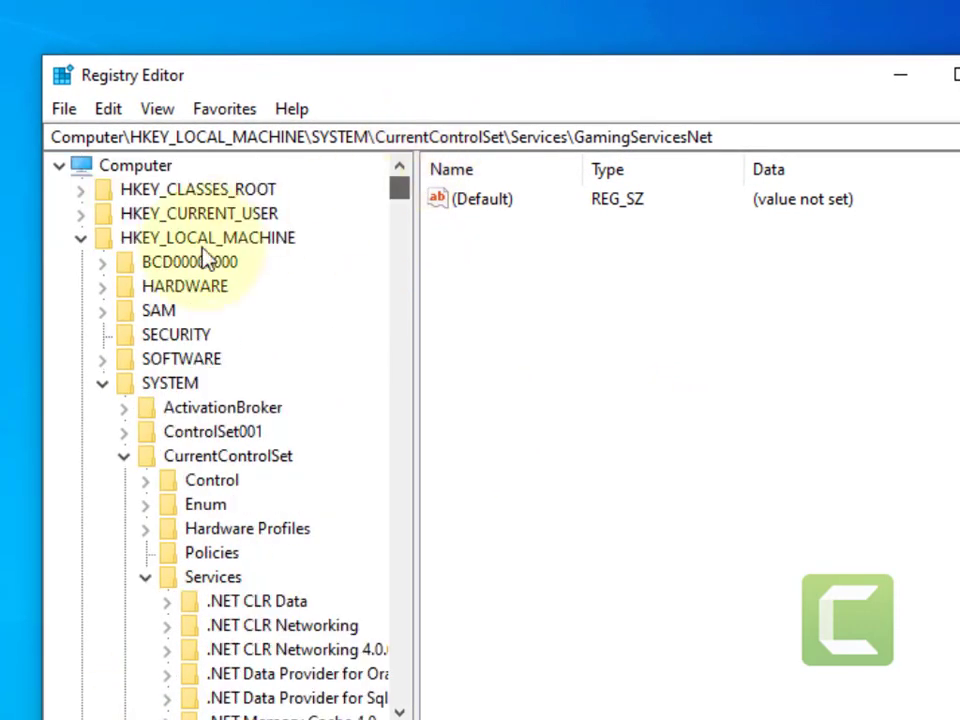
click(78, 239)
click(84, 240)
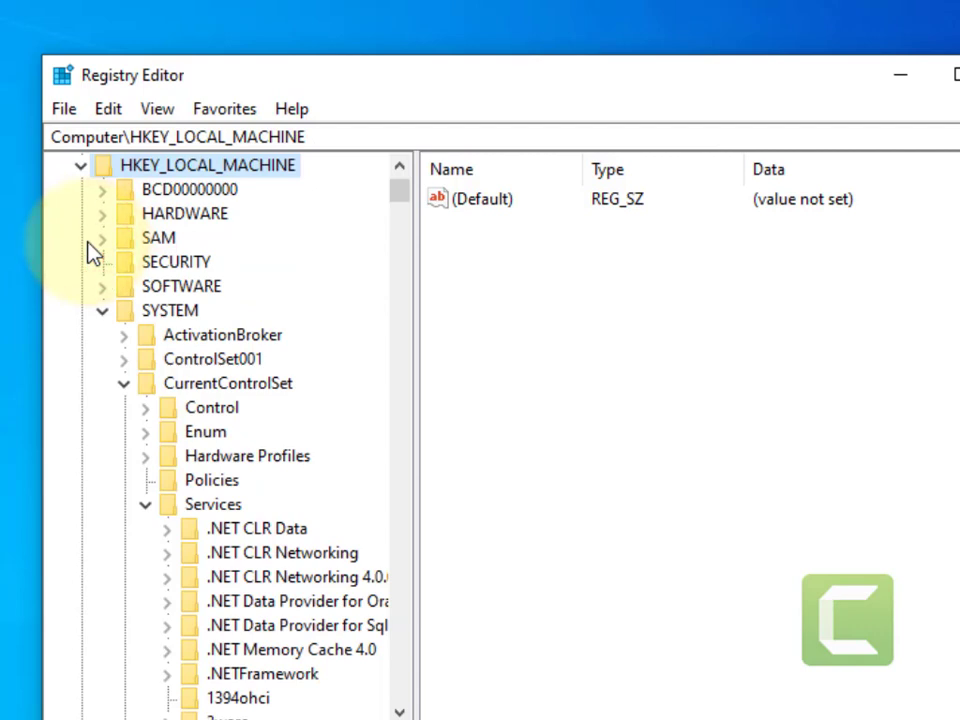
click(102, 310)
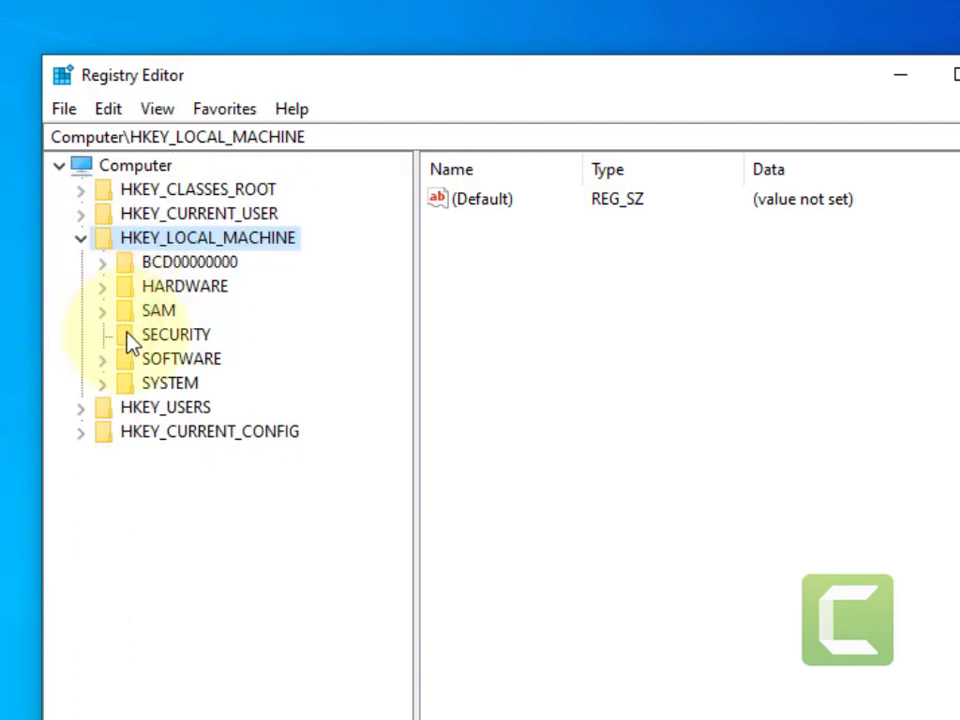
click(104, 384)
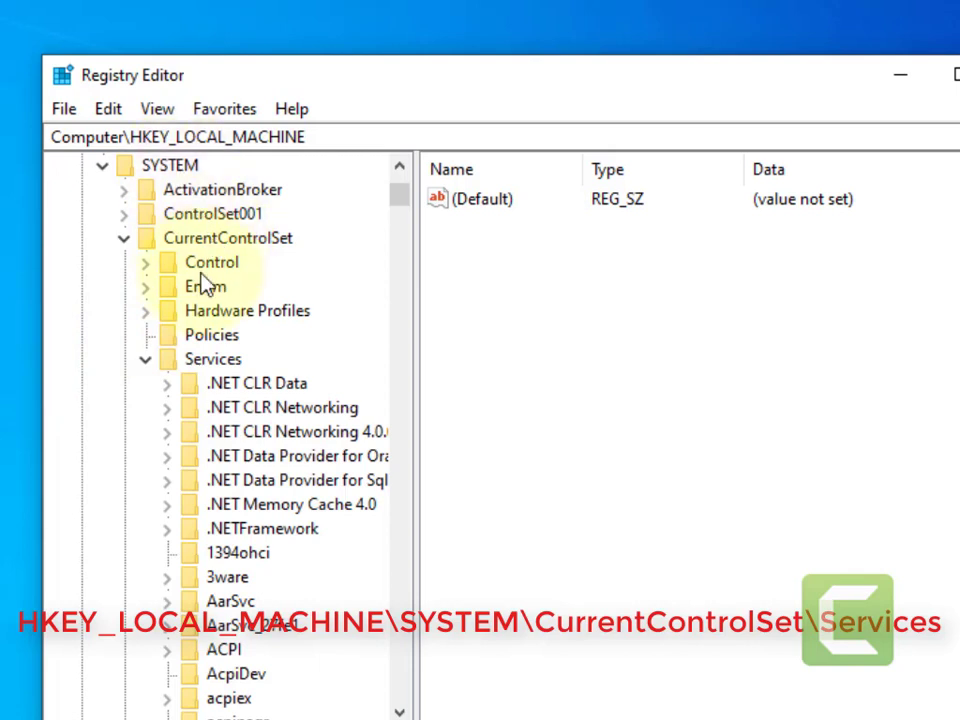
click(198, 167)
click(200, 239)
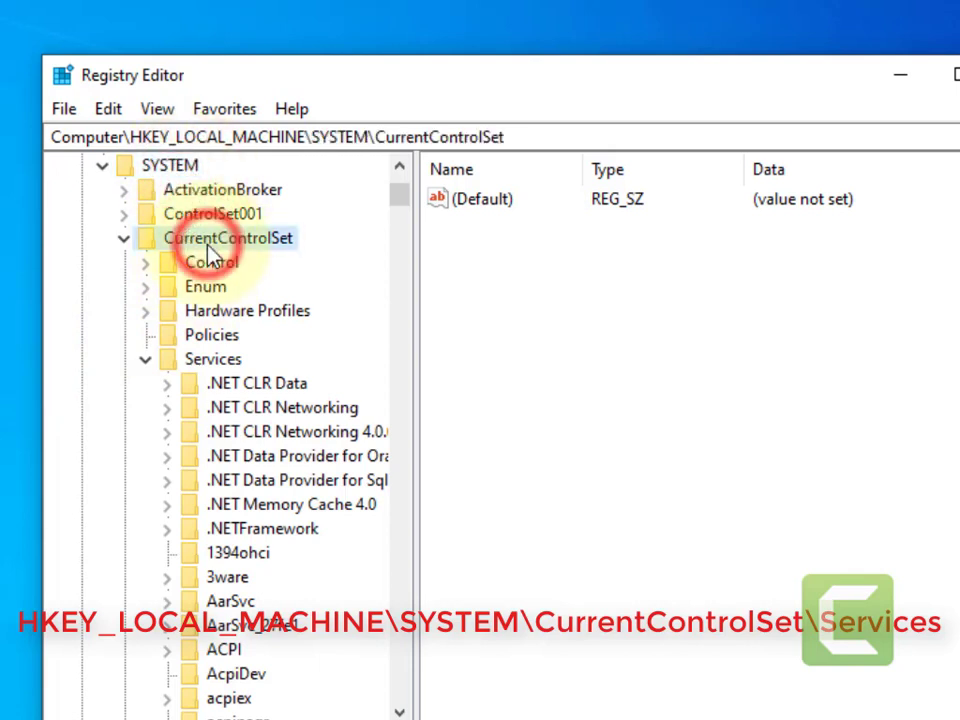
scroll(210, 252, up, 1)
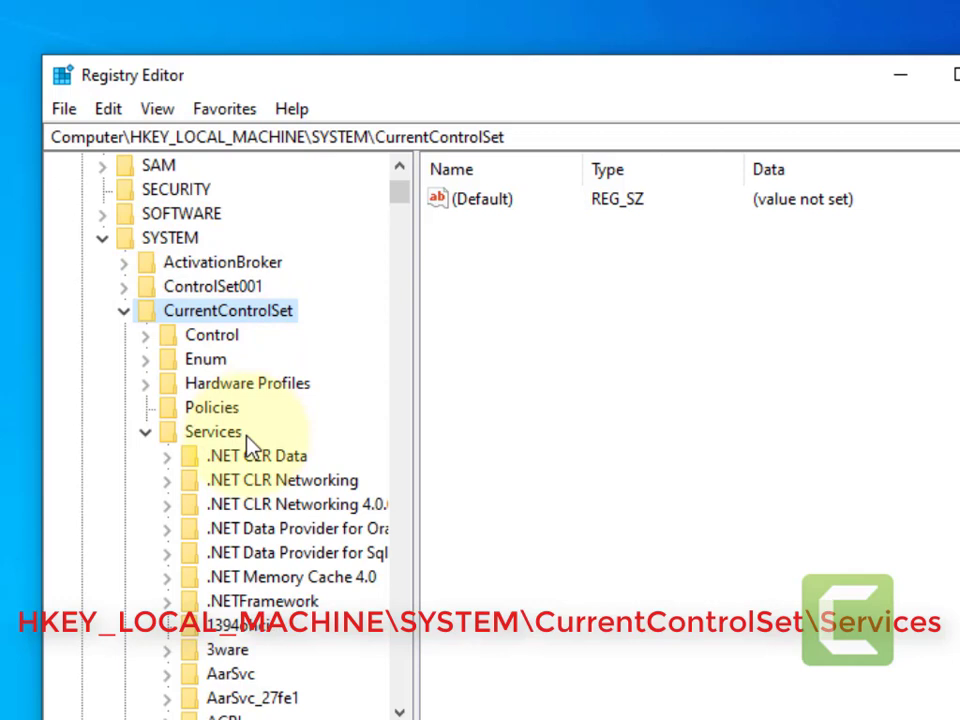
click(214, 432)
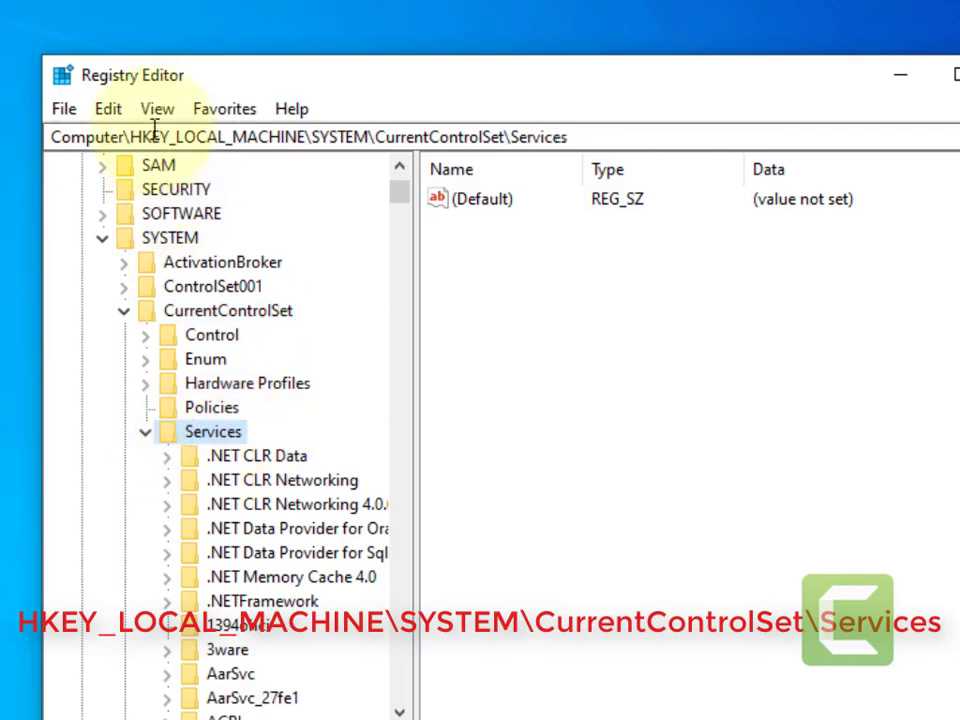
drag(129, 137, 604, 146)
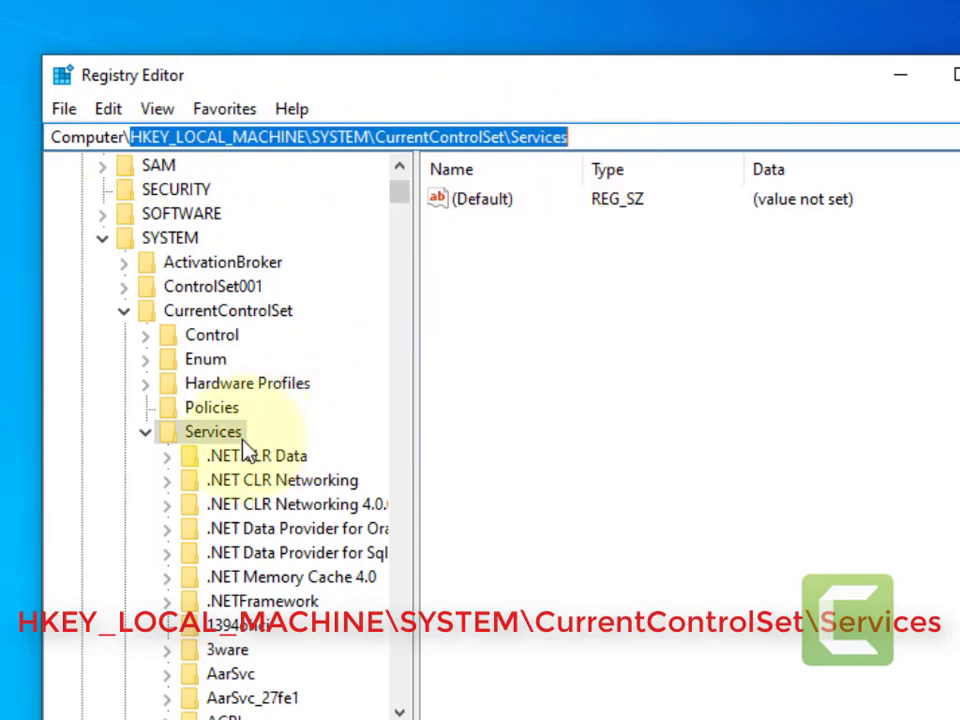
Step: Find the GamingServices key under Services and permanently delete it
scroll(232, 452, down, 20)
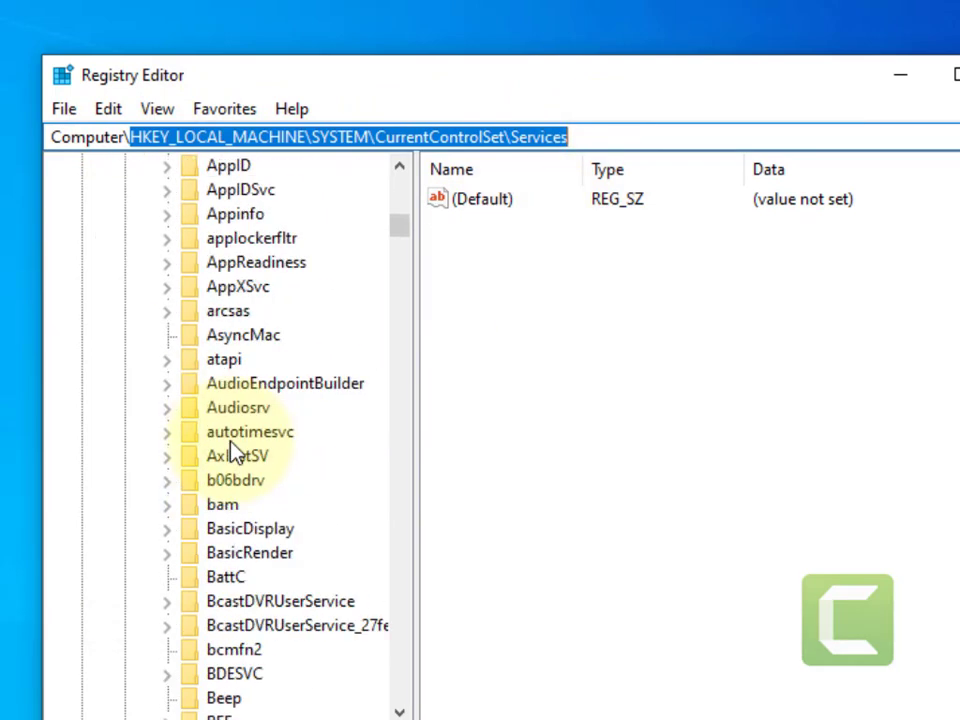
scroll(236, 450, down, 20)
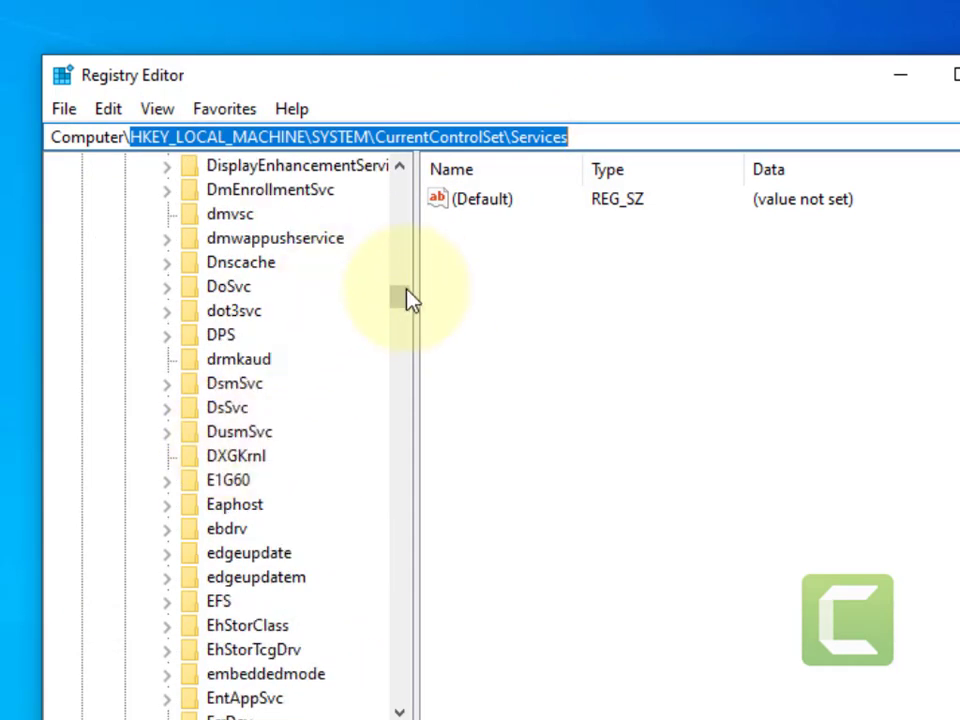
drag(404, 298, 428, 328)
scroll(362, 395, down, 9)
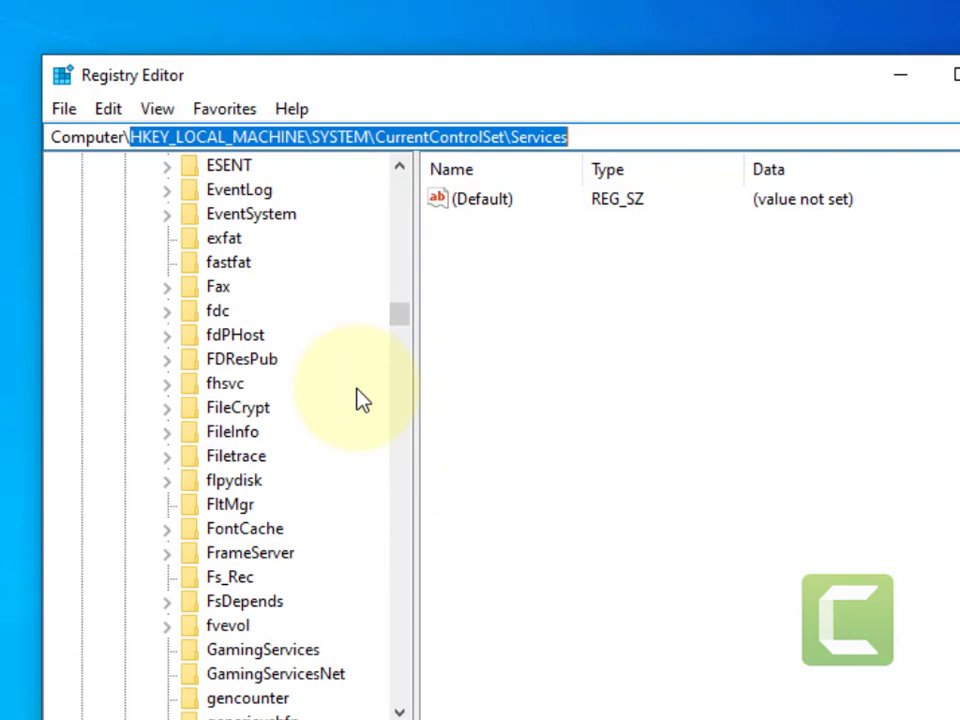
scroll(362, 400, down, 1)
click(258, 362)
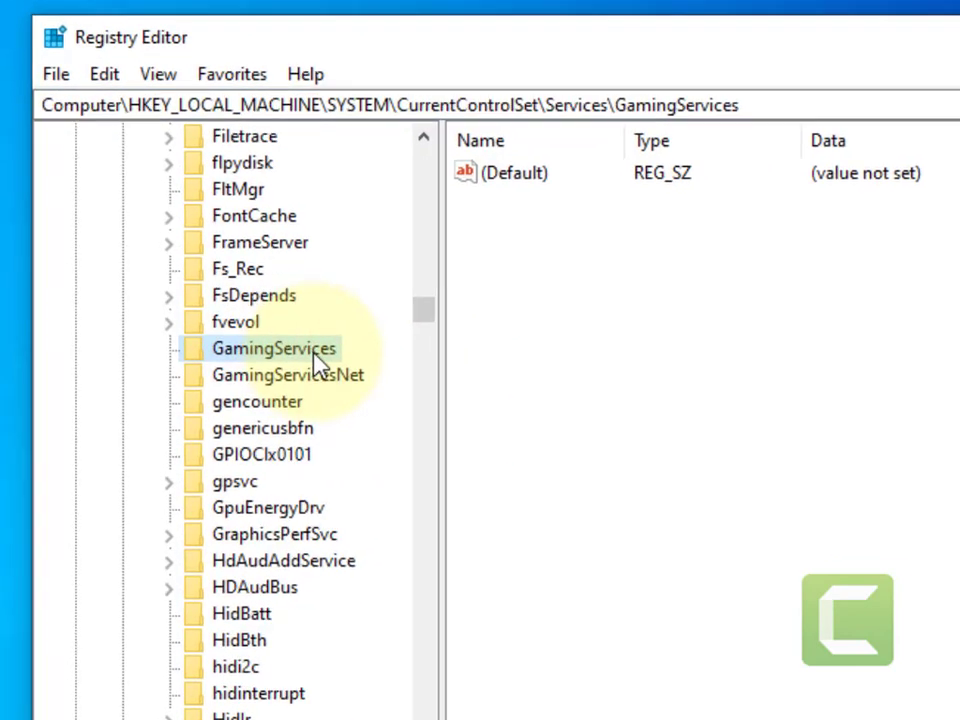
click(315, 383)
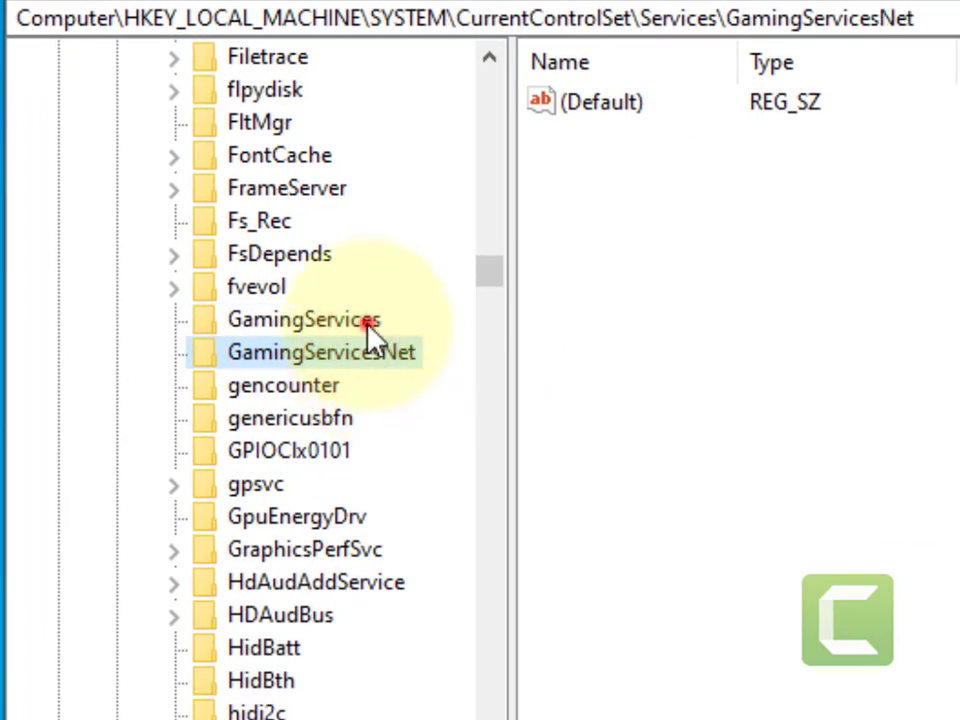
click(375, 333)
right_click(379, 327)
click(497, 484)
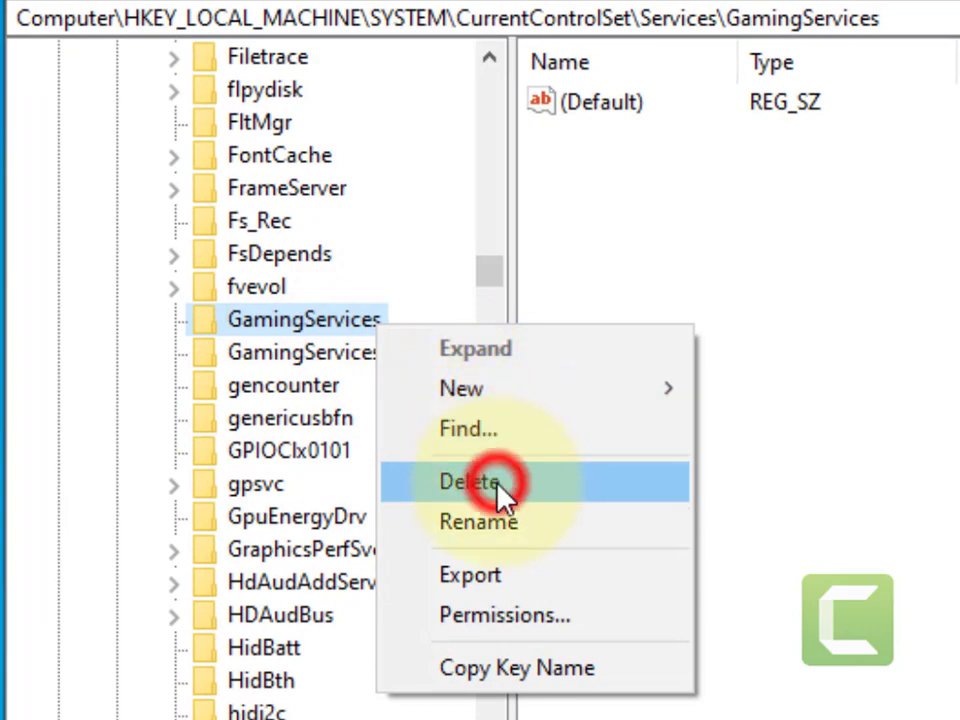
click(928, 392)
Step: Permanently delete the GamingServicesNet key under Services
right_click(372, 326)
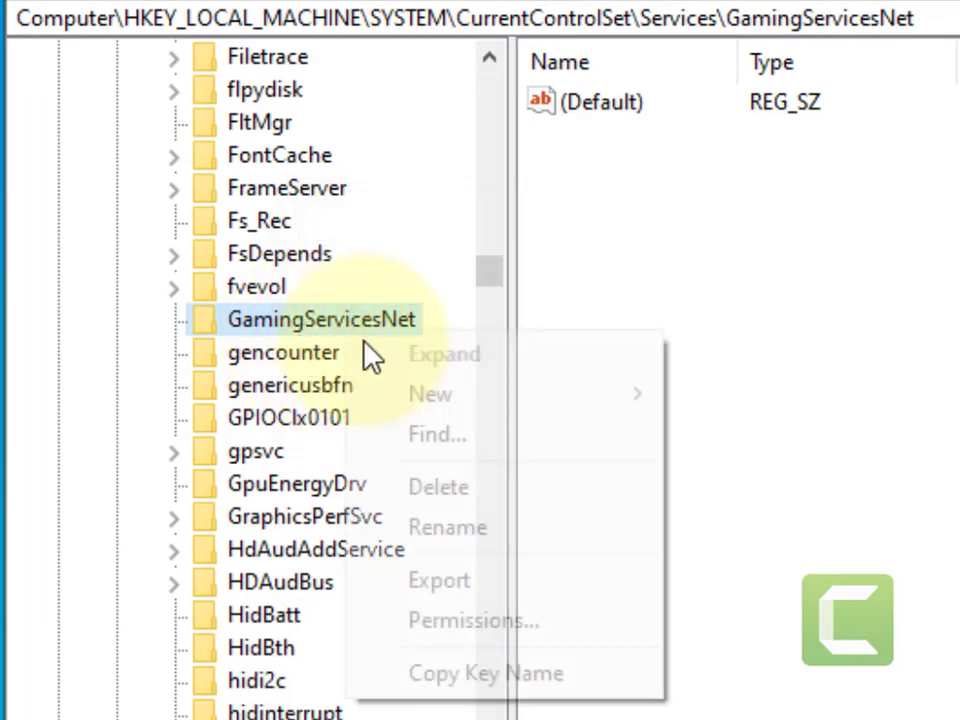
click(467, 489)
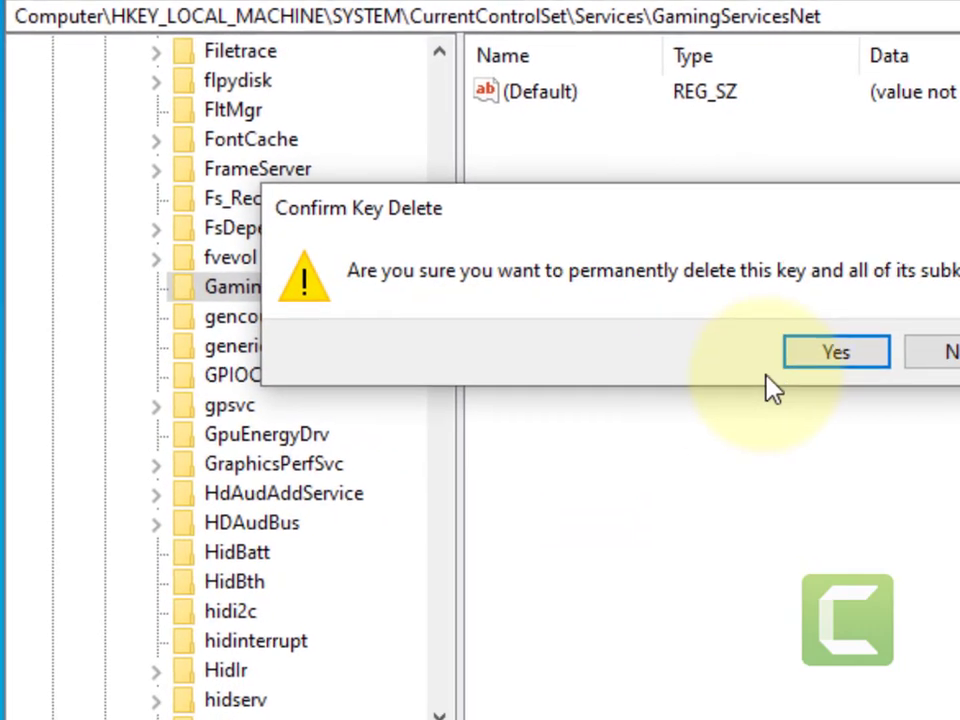
click(810, 352)
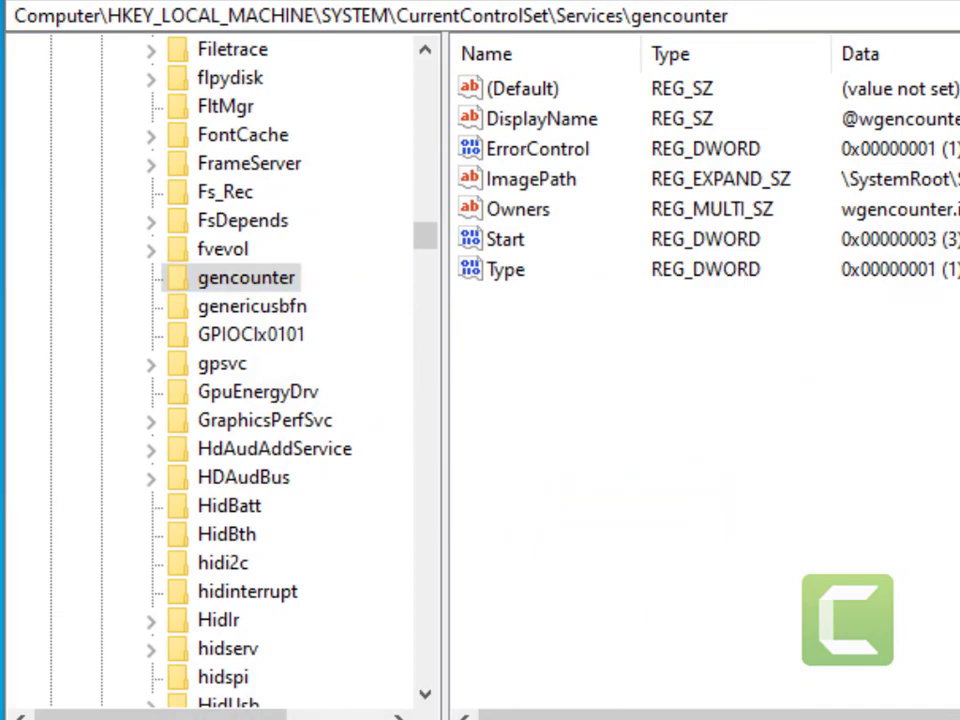
Step: Look at the power options in Start, dismiss them, and close Registry Editor
click(21, 702)
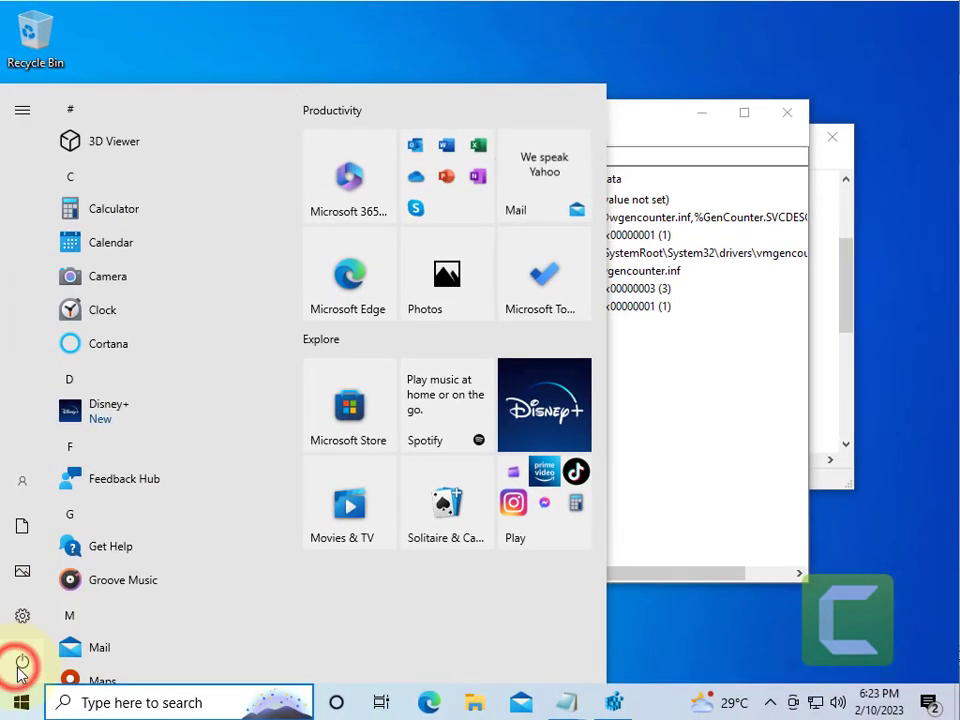
click(22, 663)
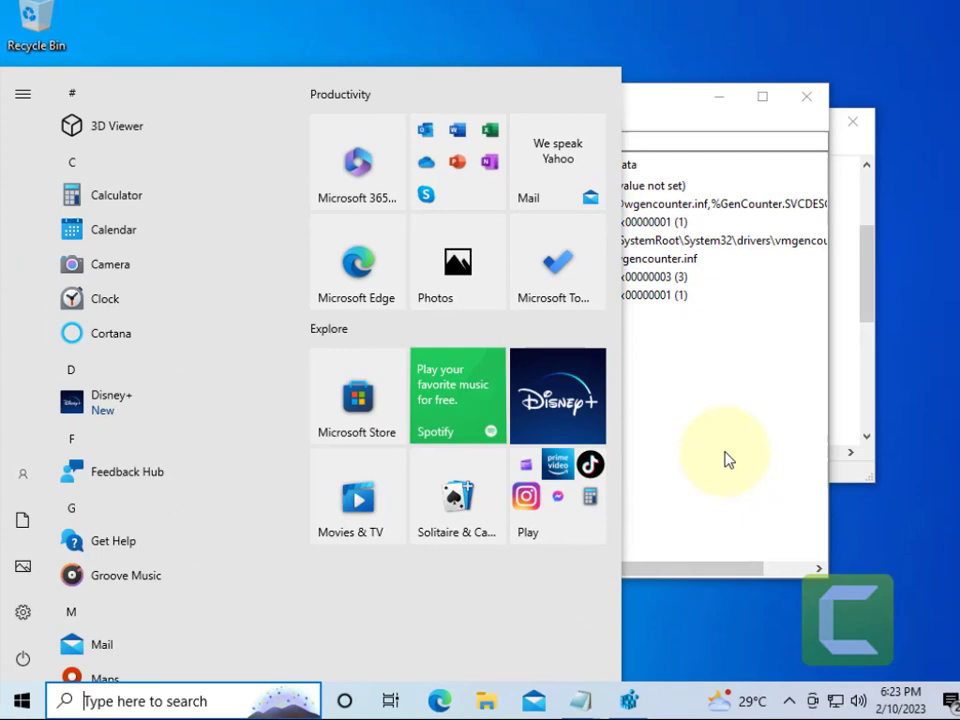
click(724, 459)
click(786, 113)
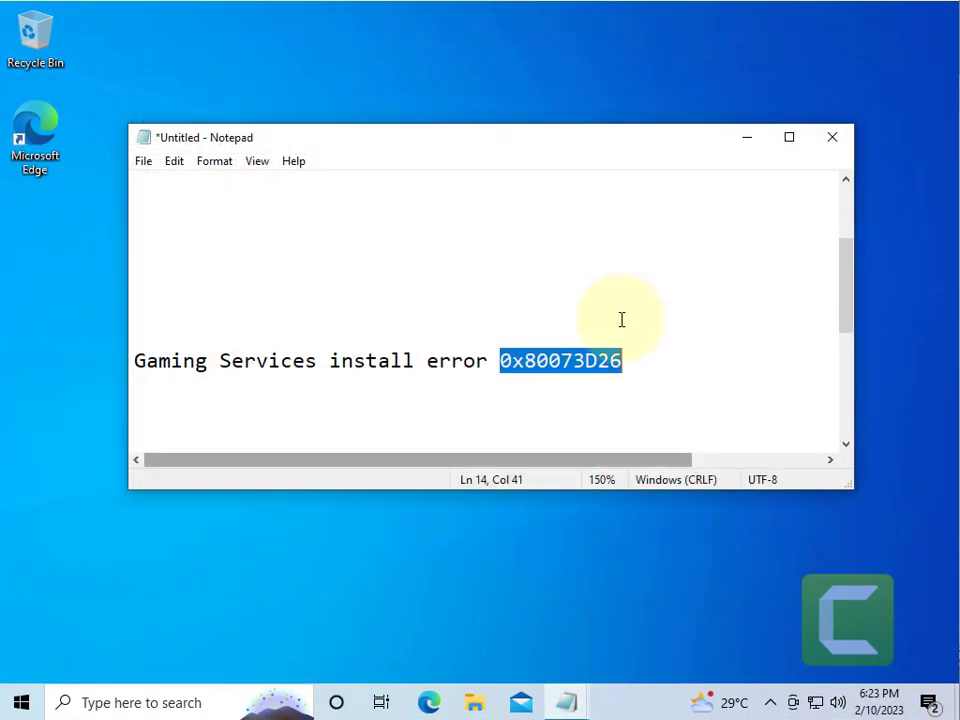
Step: Search Windows for powershell and run Windows PowerShell as administrator
scroll(621, 319, down, 1)
scroll(621, 319, up, 1)
click(169, 702)
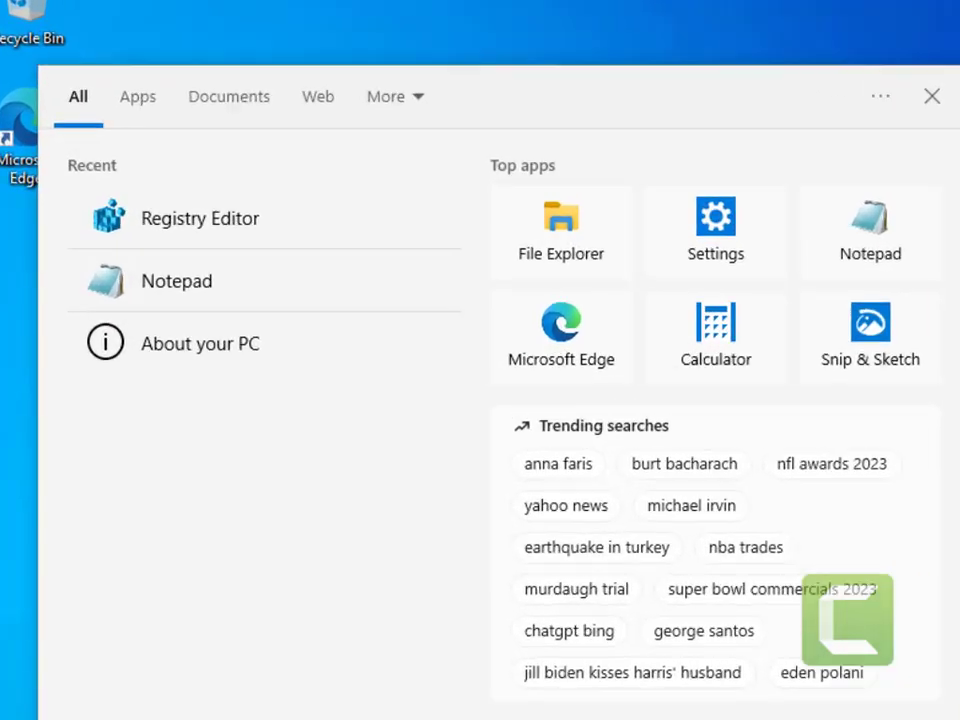
text(powershell)
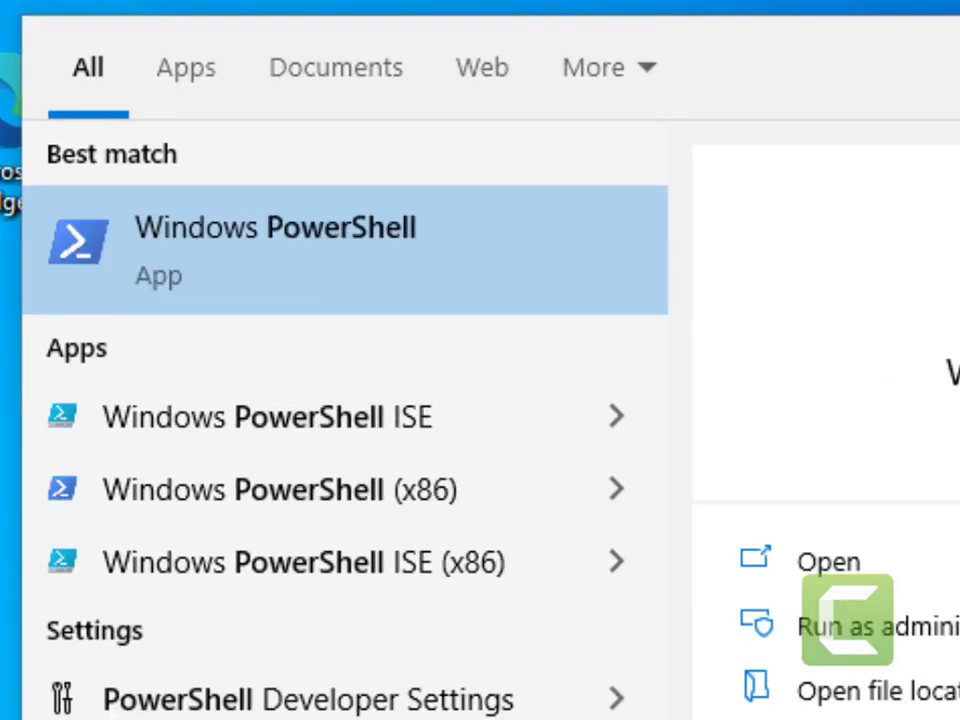
right_click(328, 292)
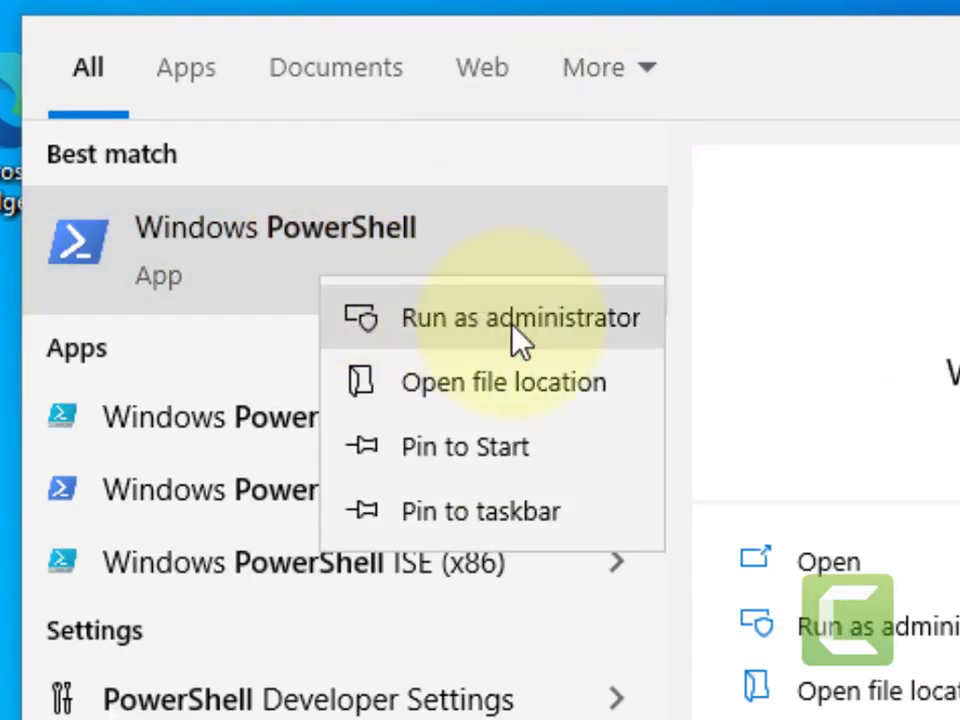
click(557, 324)
click(500, 590)
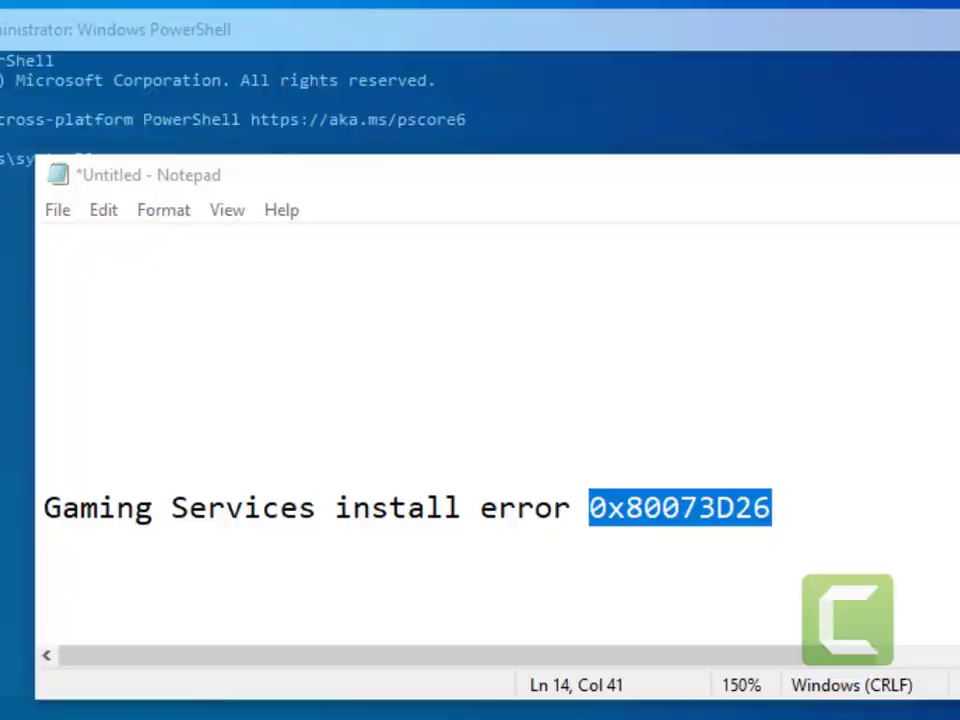
Step: Copy the command "get-appxpackage Microsoft.GamingServices | remove-AppxPackage -allusers" from the Notepad note
scroll(524, 477, down, 3)
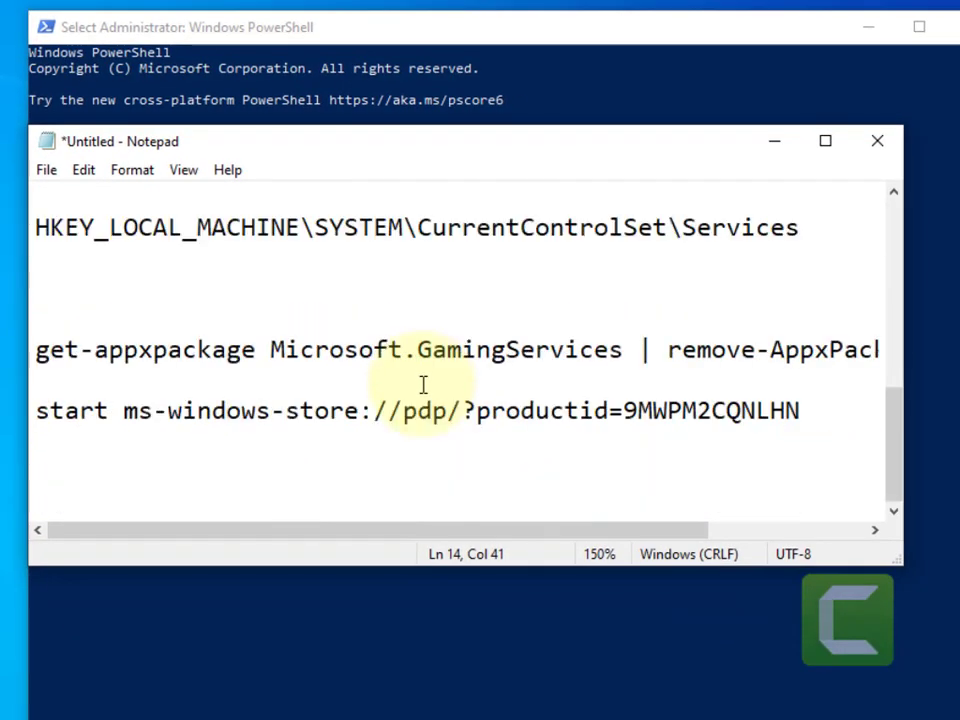
scroll(317, 387, down, 2)
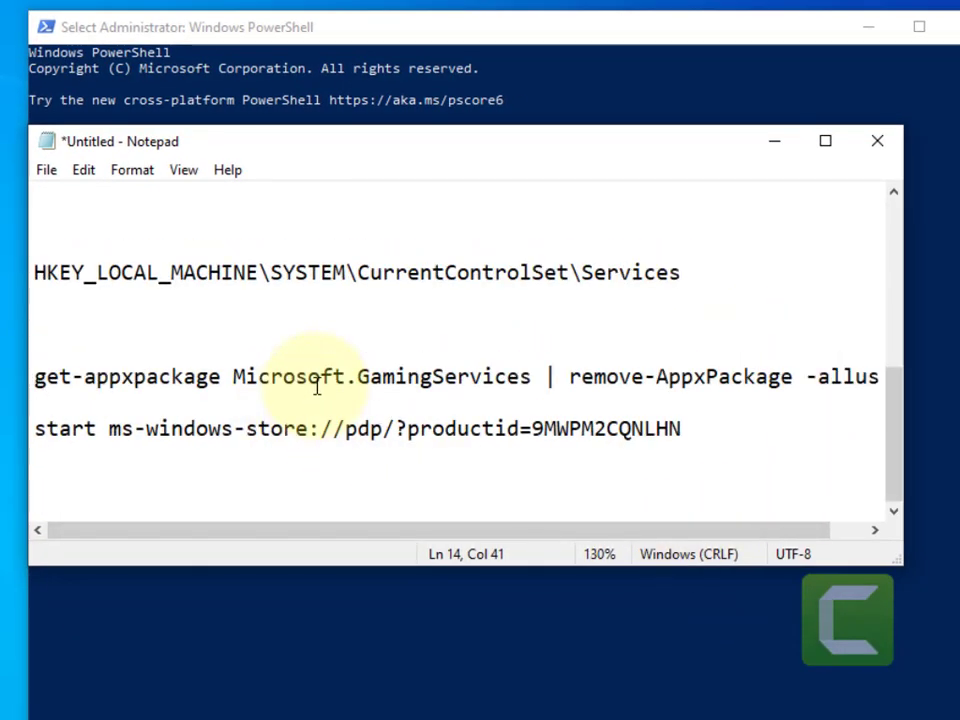
scroll(317, 387, down, 1)
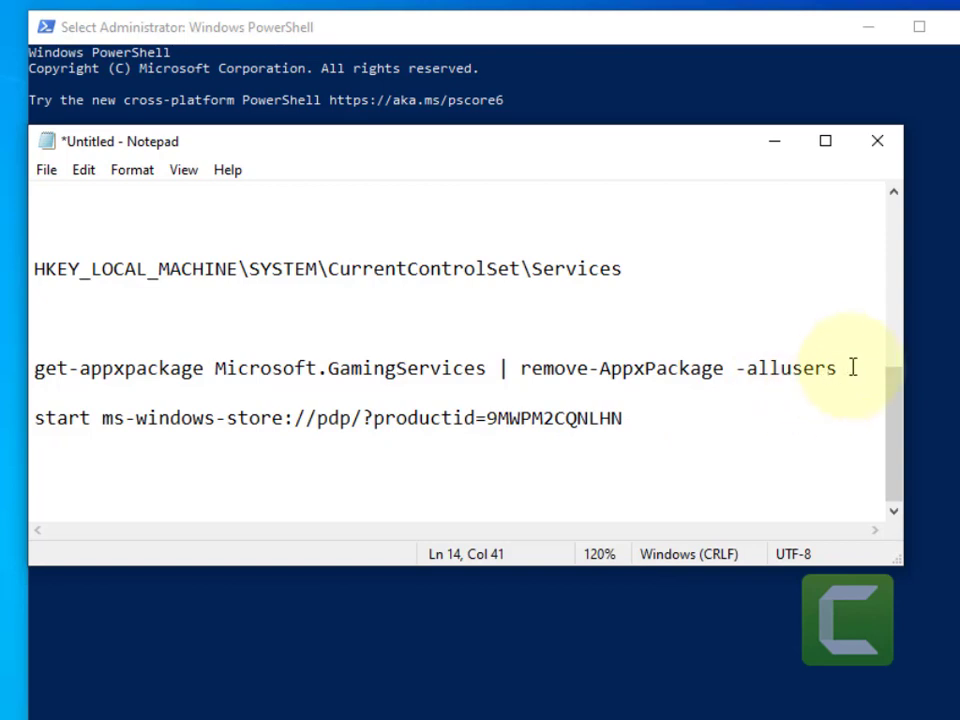
drag(838, 368, 48, 368)
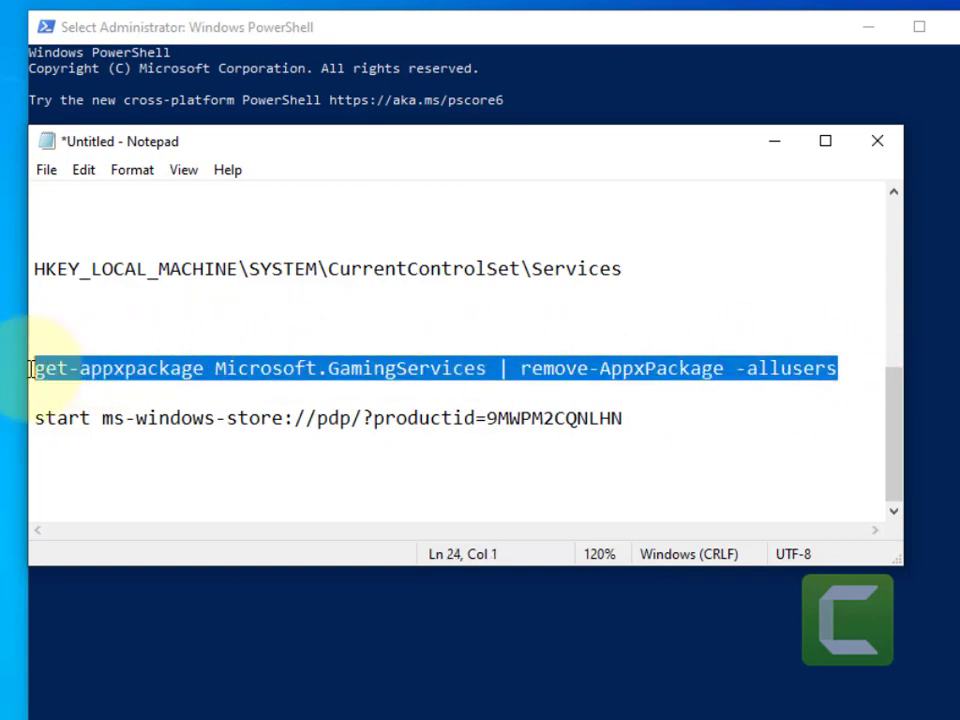
right_click(62, 376)
click(133, 452)
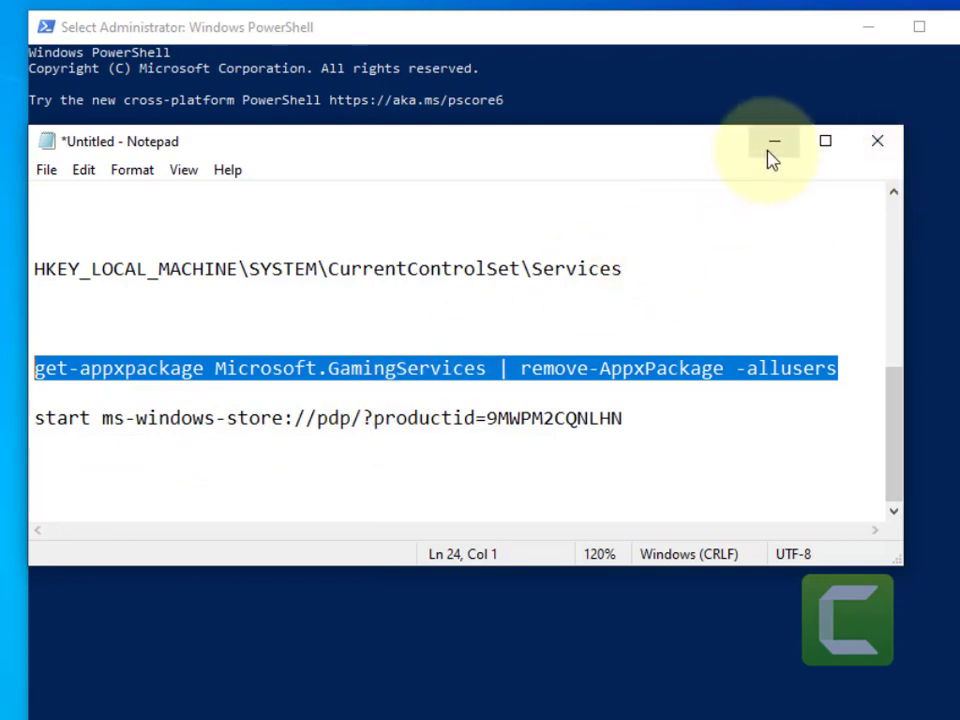
Step: Copy the note's "get-appxpackage Microsoft.GamingServices | remove-AppxPackage -allusers" command again and run it in the administrator PowerShell
click(772, 148)
click(347, 167)
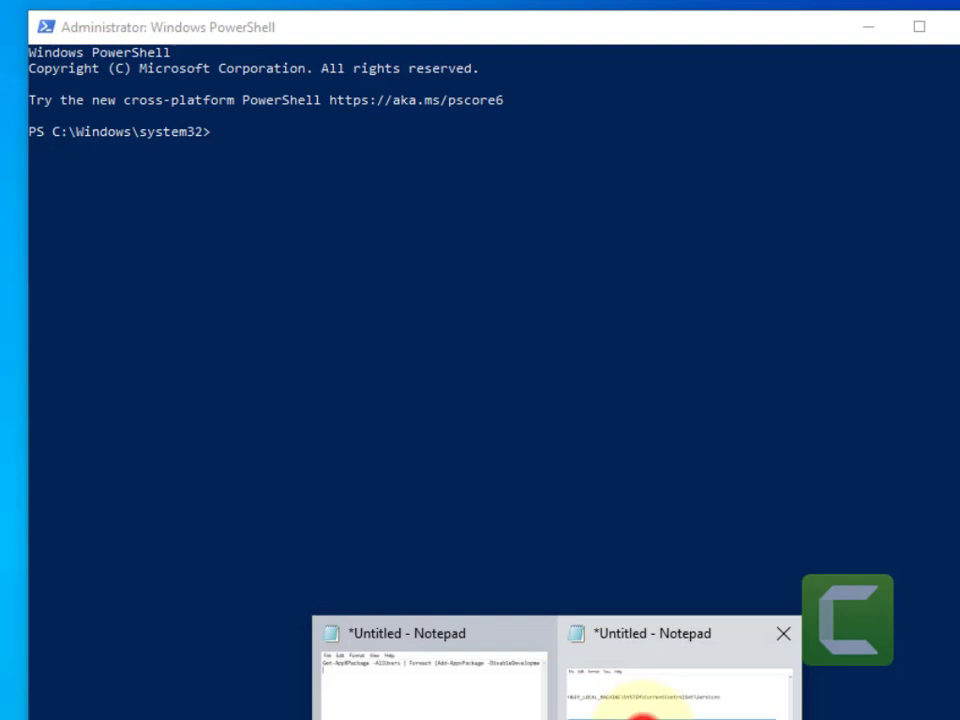
click(680, 690)
right_click(407, 385)
click(450, 437)
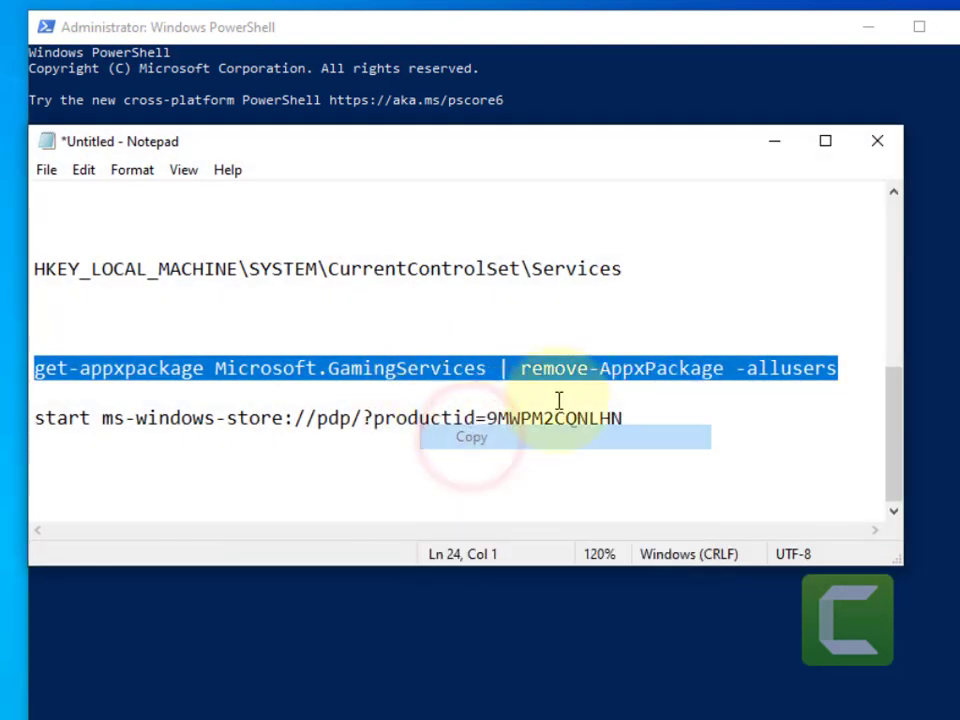
click(773, 143)
right_click(270, 146)
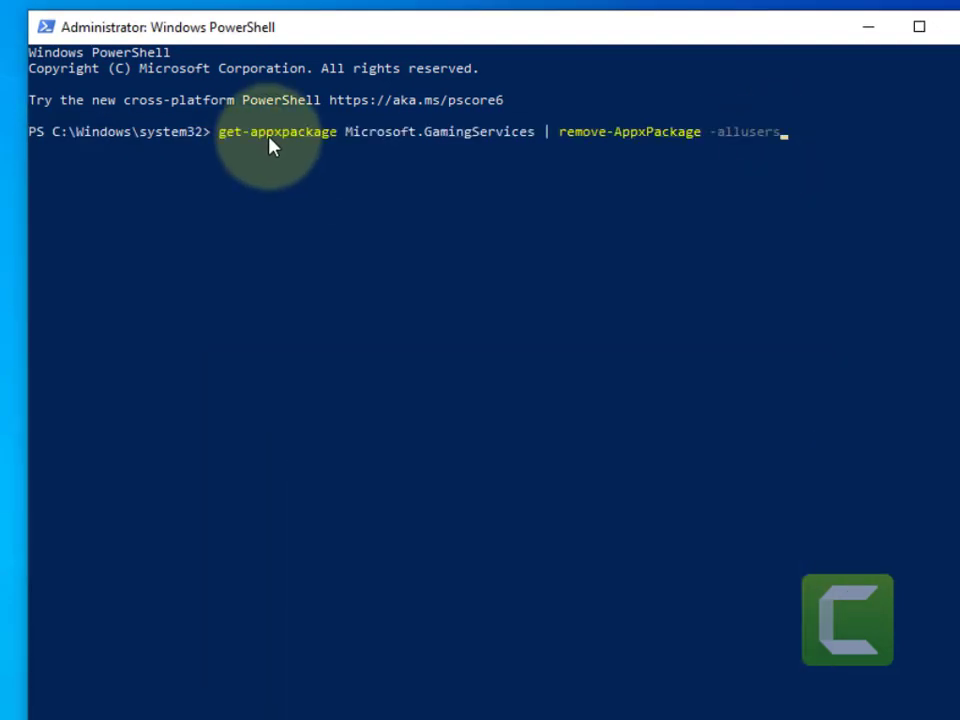
key(Return)
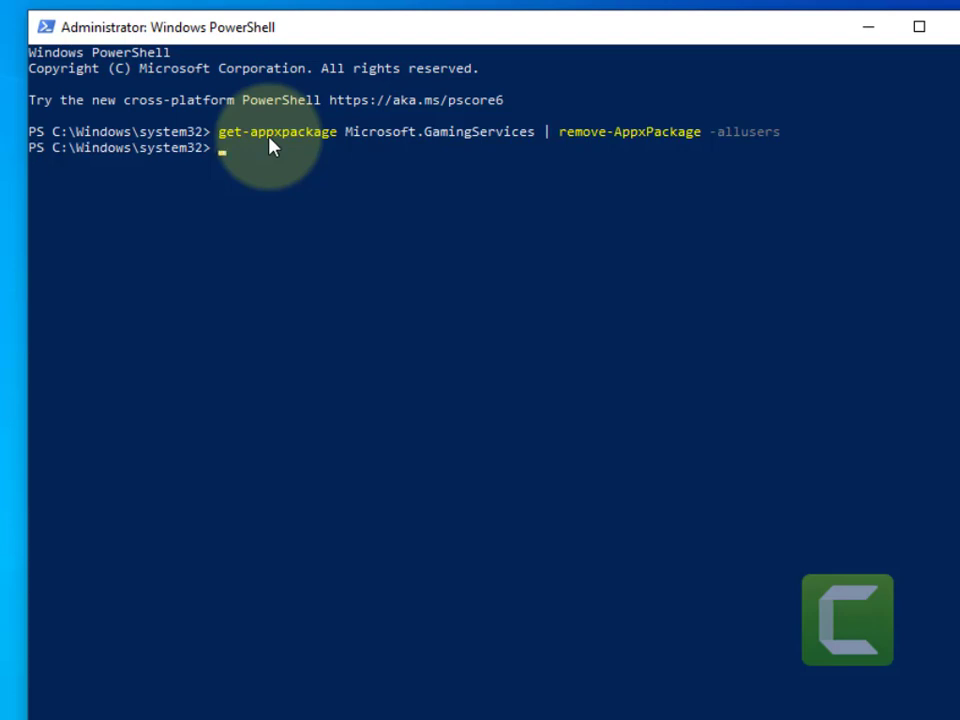
Step: Run the note's command "start ms-windows-store://pdp/?productid=9MWPM2CQNLHN" in PowerShell, and close the Gaming Services Store page and PowerShell
mouse_move(540, 705)
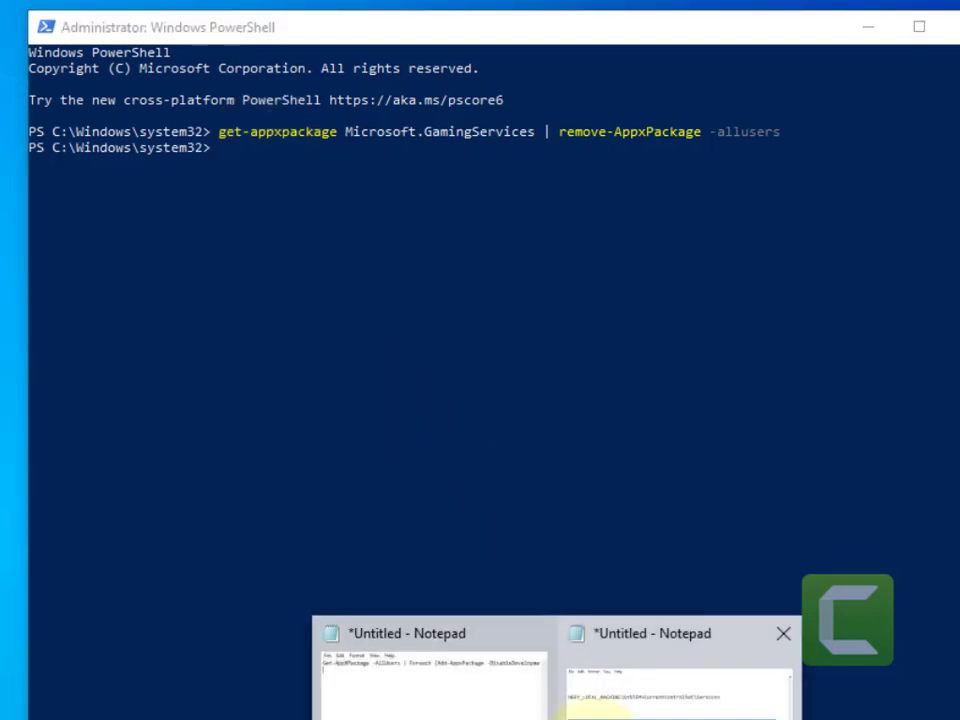
click(544, 630)
drag(624, 418, 665, 428)
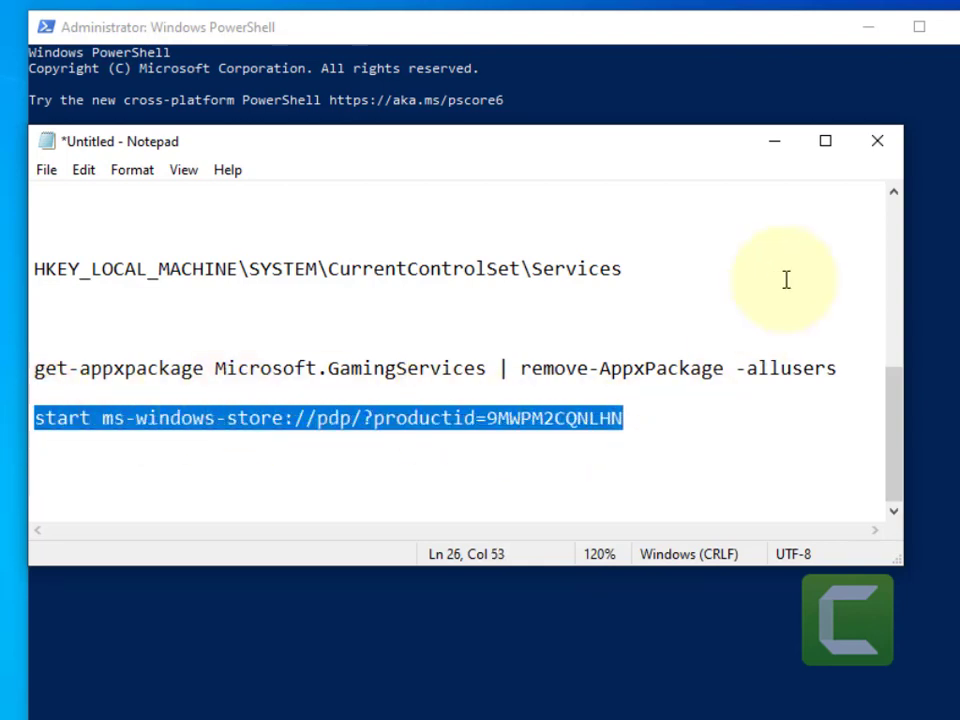
click(768, 143)
right_click(474, 186)
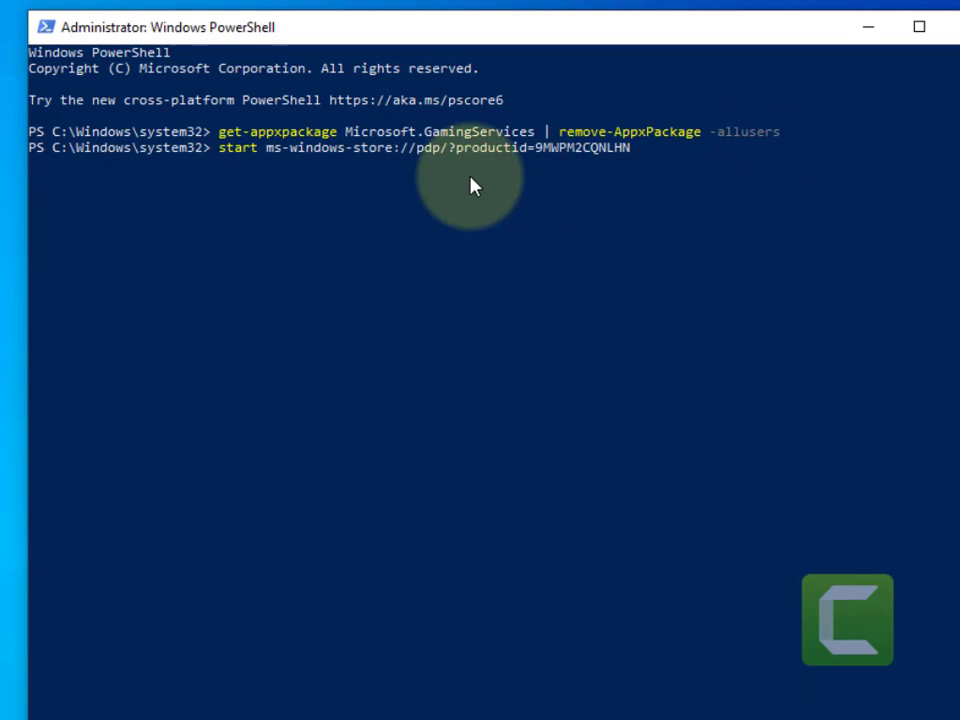
key(Return)
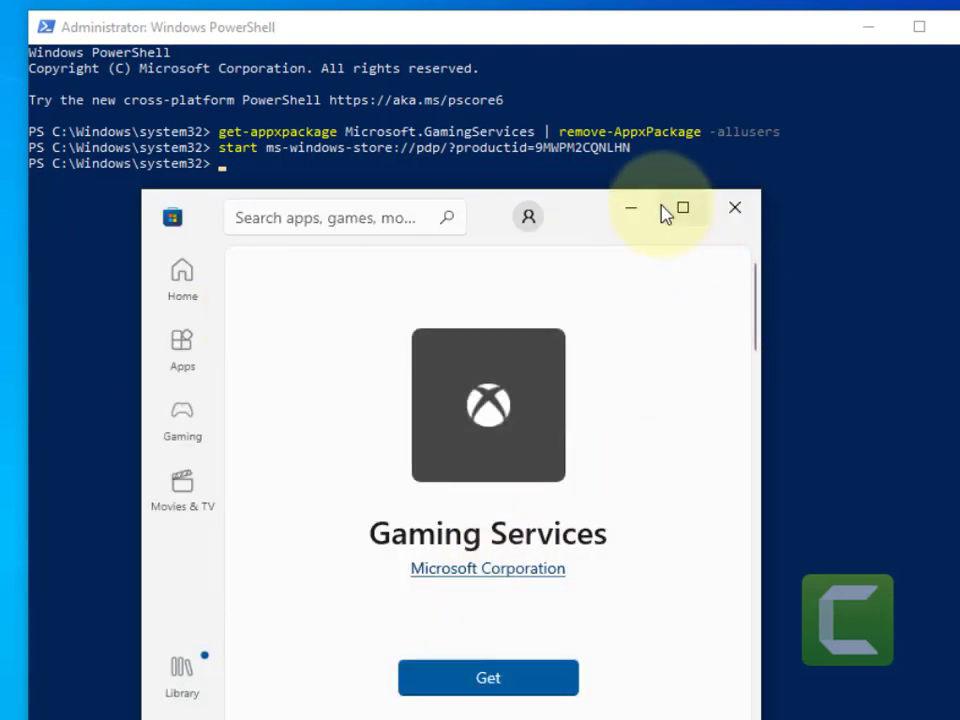
click(735, 207)
click(950, 27)
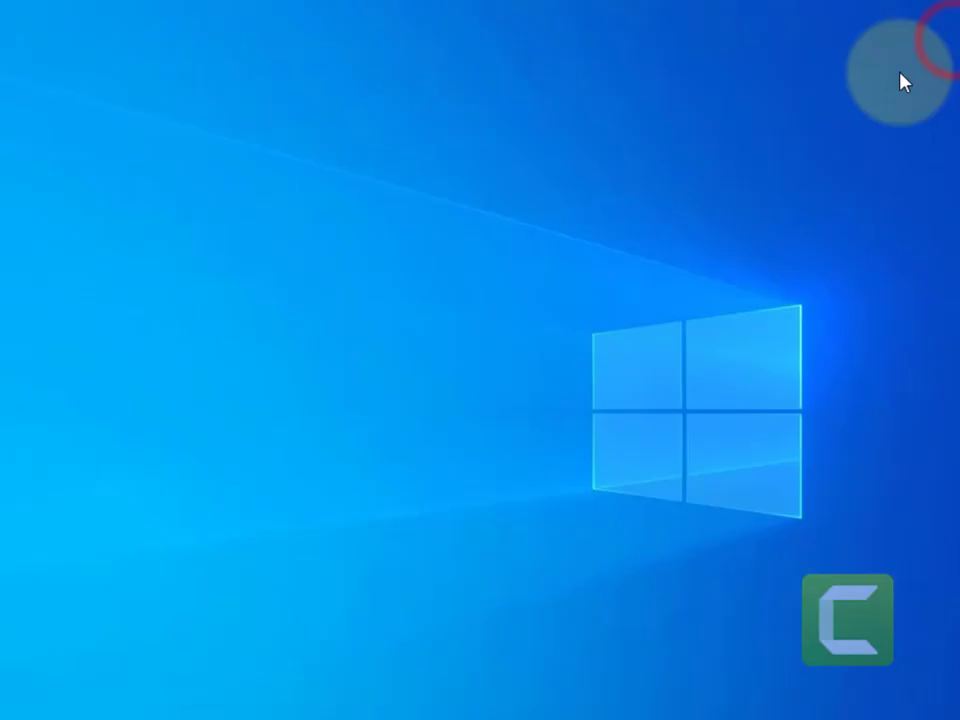
mouse_move(578, 690)
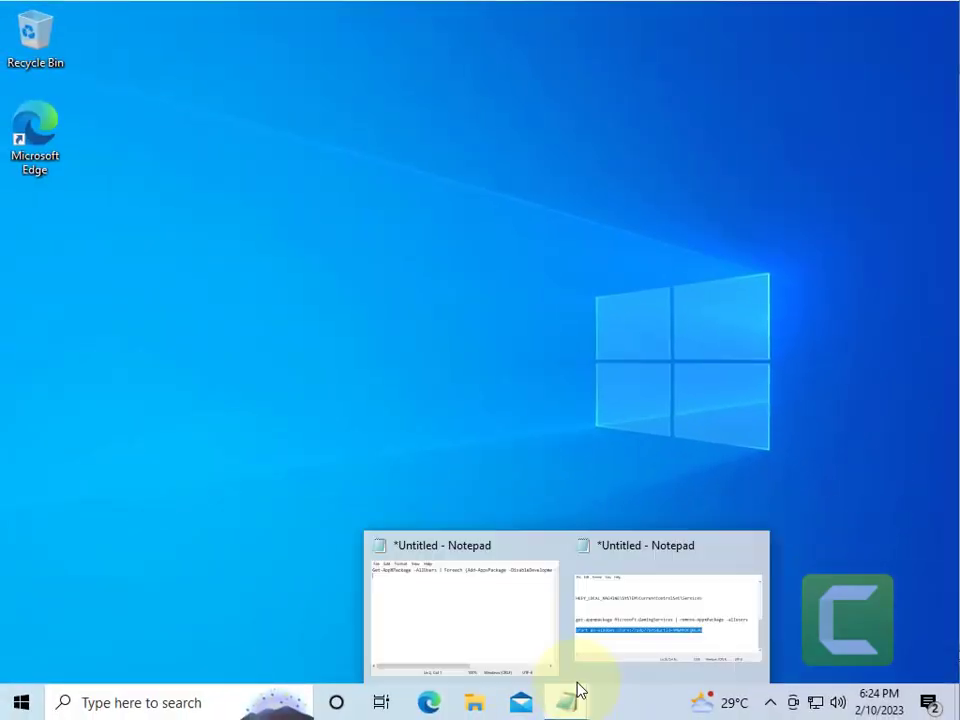
click(634, 627)
scroll(378, 338, up, 3)
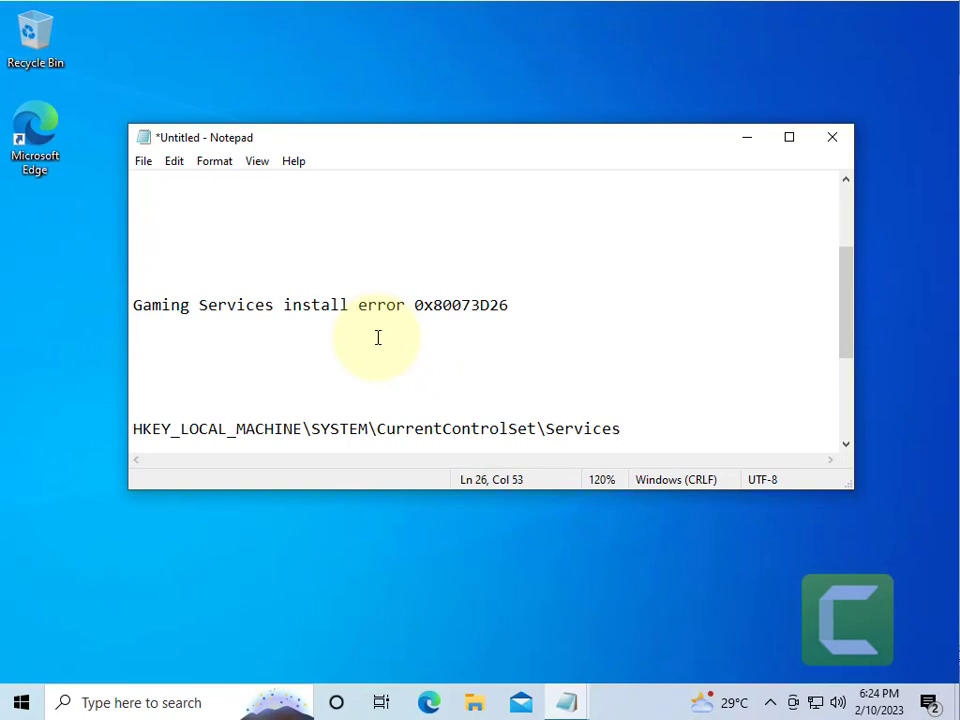
scroll(378, 338, down, 1)
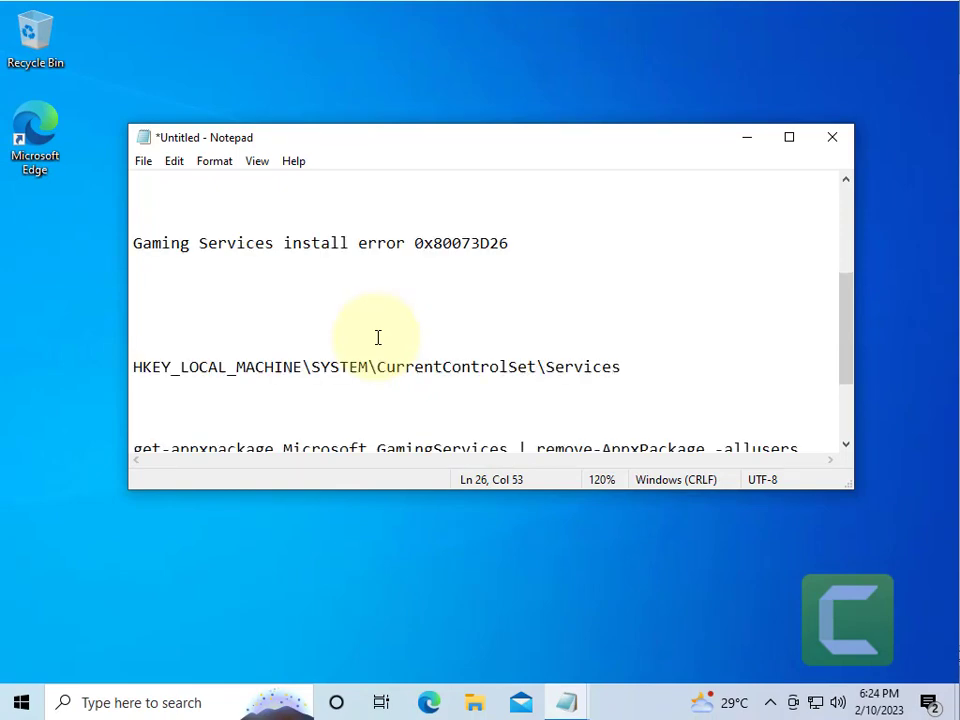
scroll(378, 338, down, 2)
scroll(378, 338, up, 5)
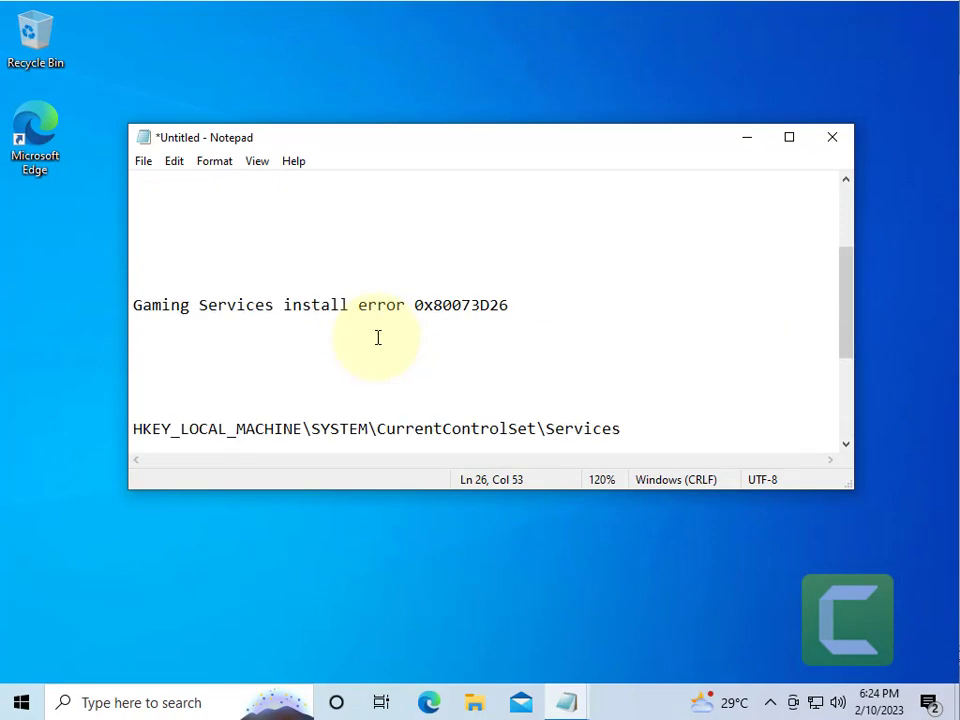
drag(695, 181, 118, 170)
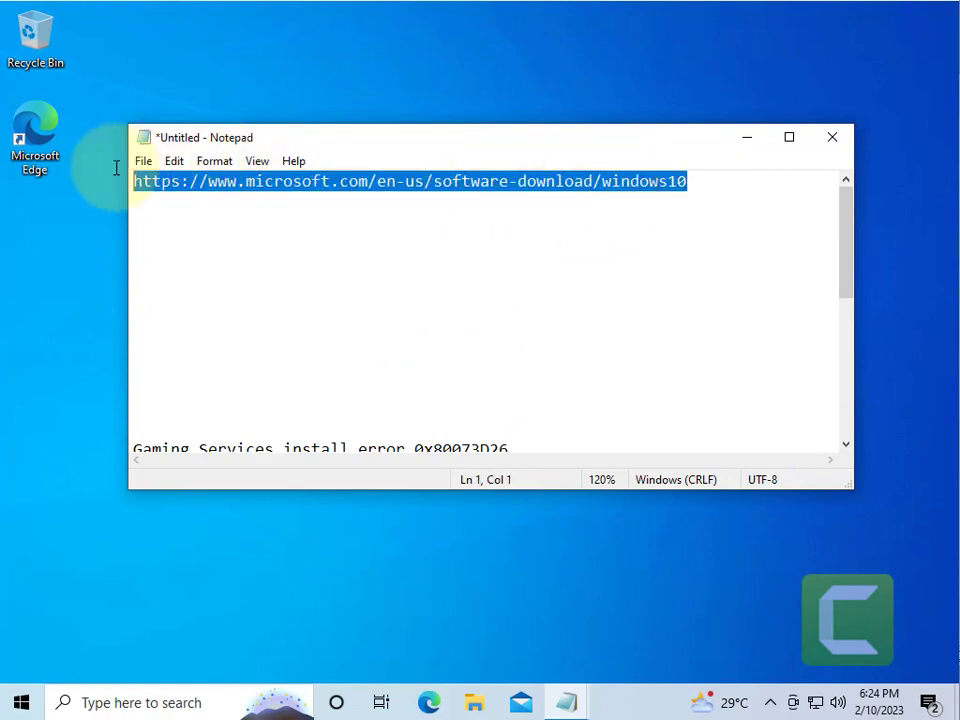
right_click(262, 185)
click(326, 247)
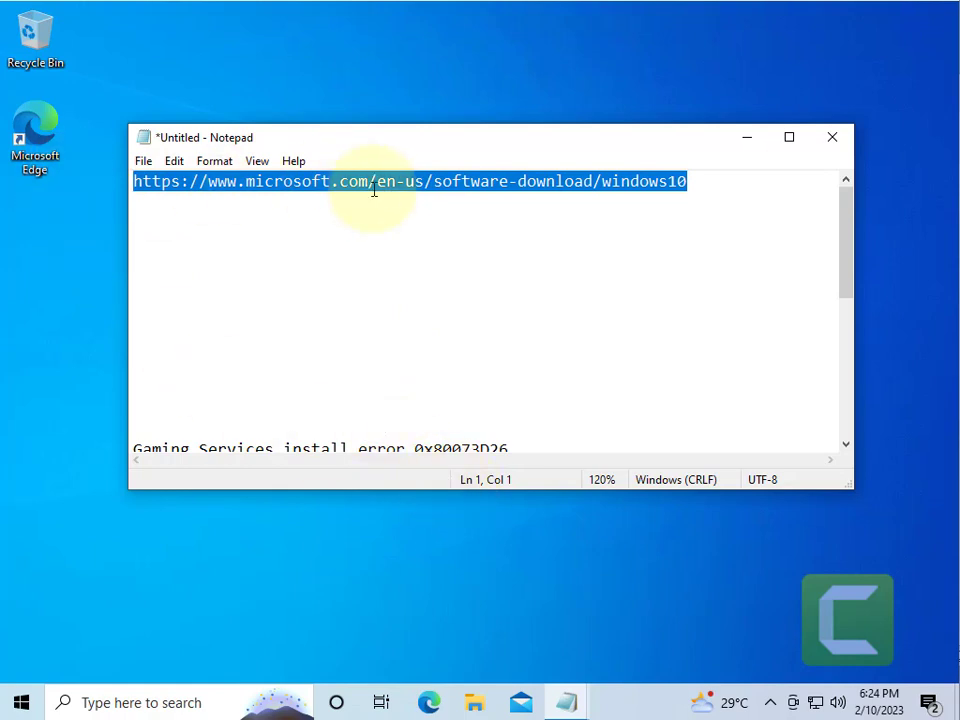
Step: Open Google in Microsoft Edge and search for "windows 10 media creation tool"
double_click(35, 135)
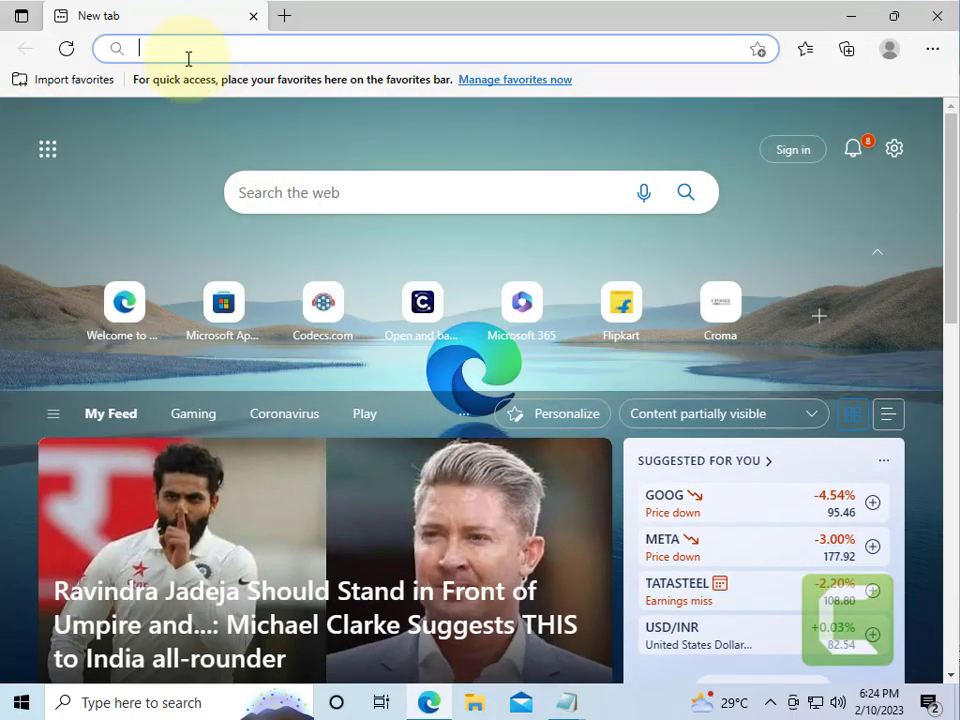
text(g)
click(195, 124)
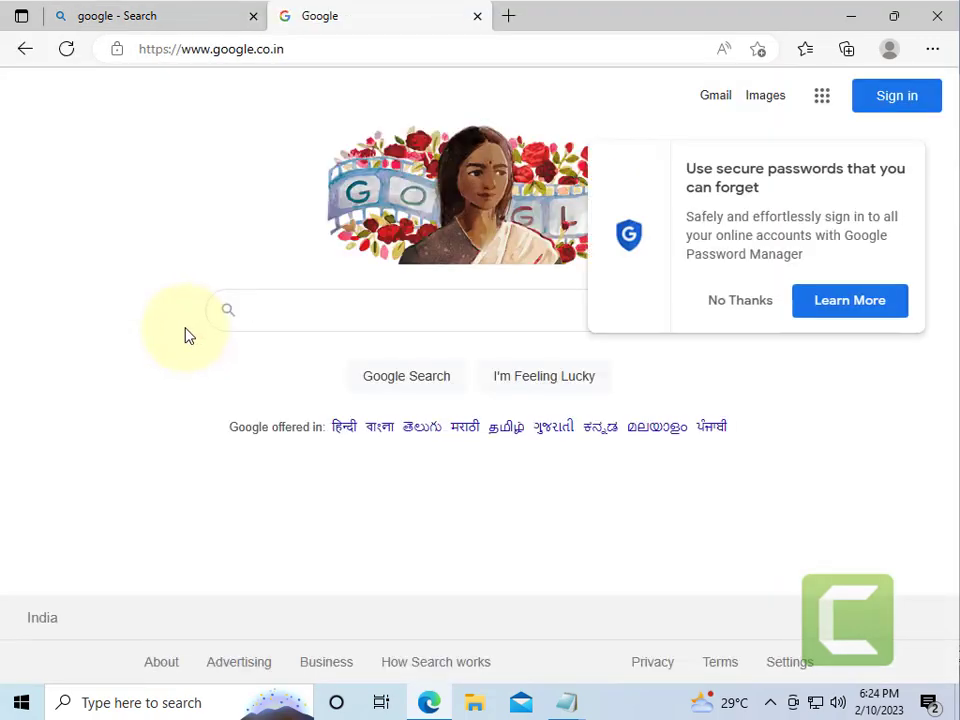
text(windows 1)
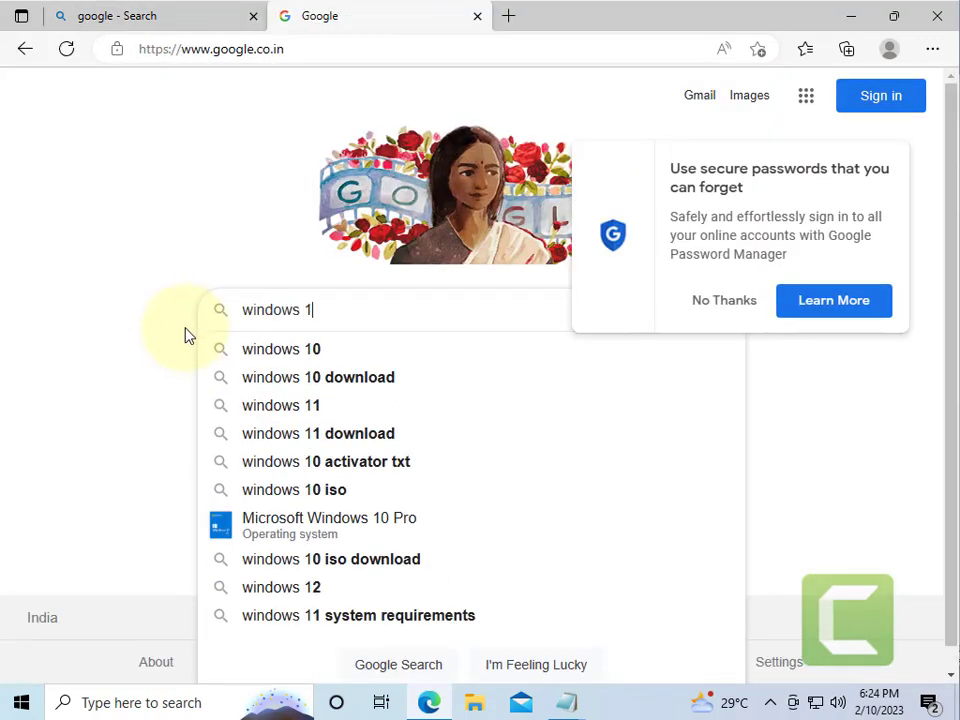
text(0 media cr)
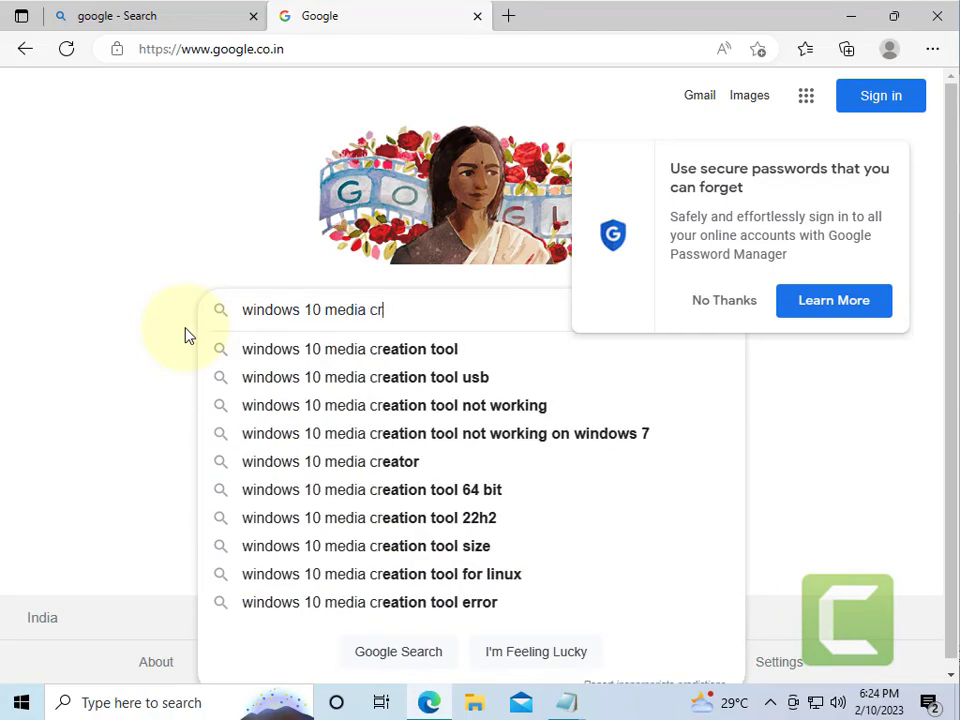
text(a)
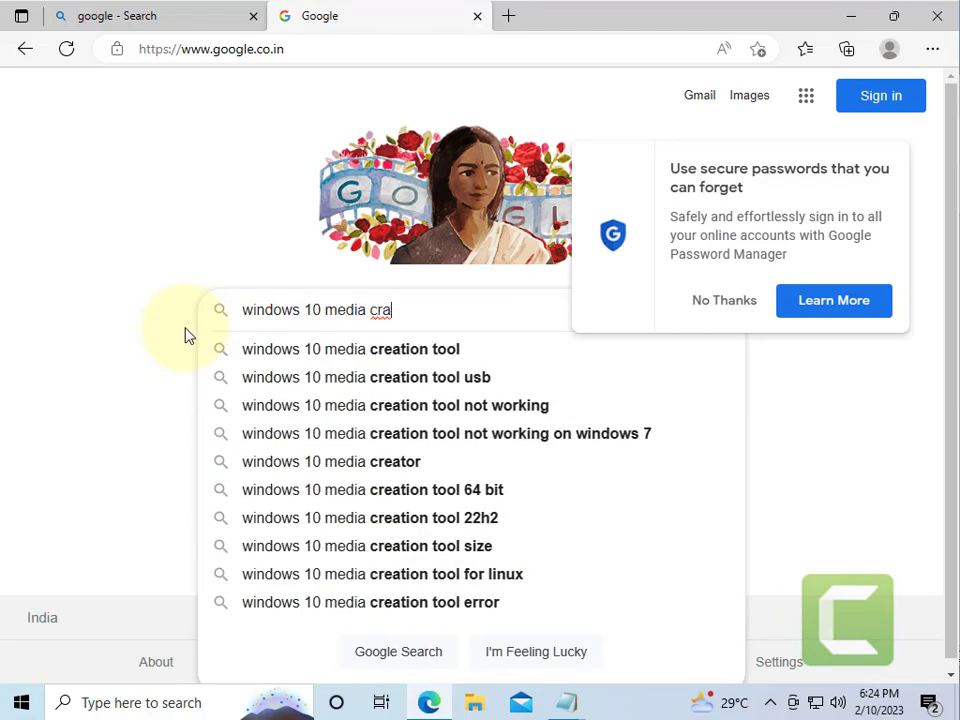
click(285, 355)
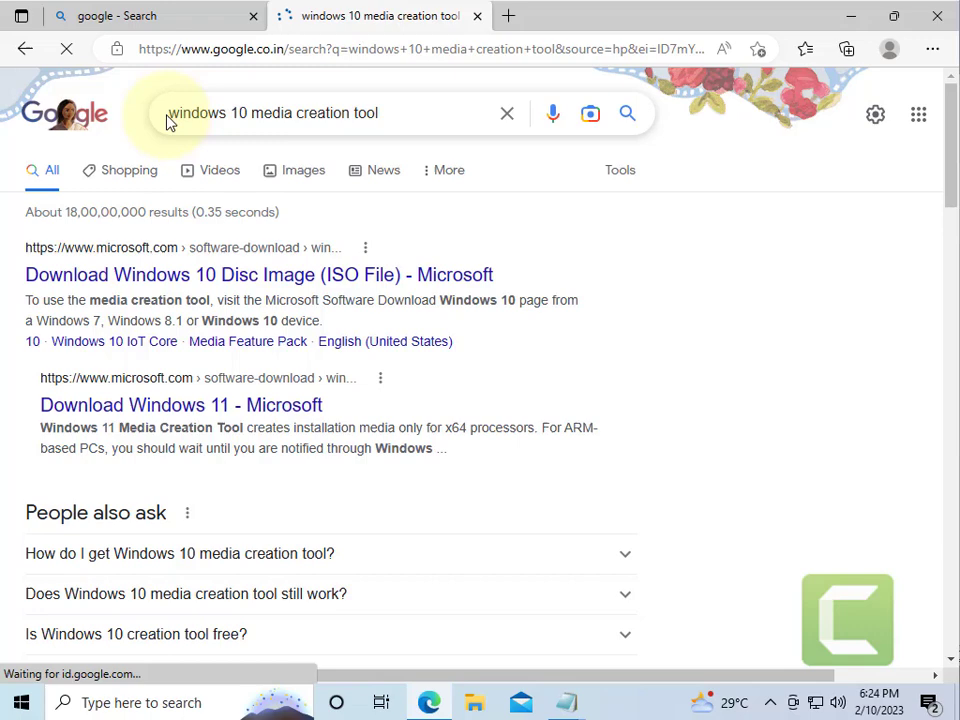
Step: Open Microsoft's "Download Windows 10 Disc Image (ISO File)" result and download the Windows 10 media creation tool
drag(172, 113, 379, 111)
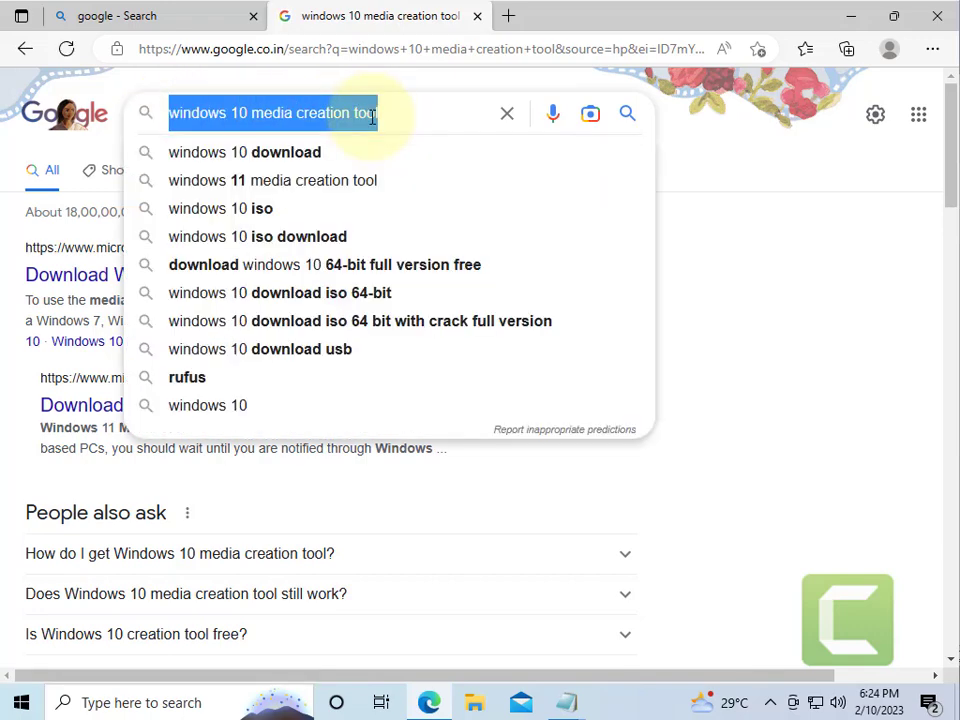
click(99, 89)
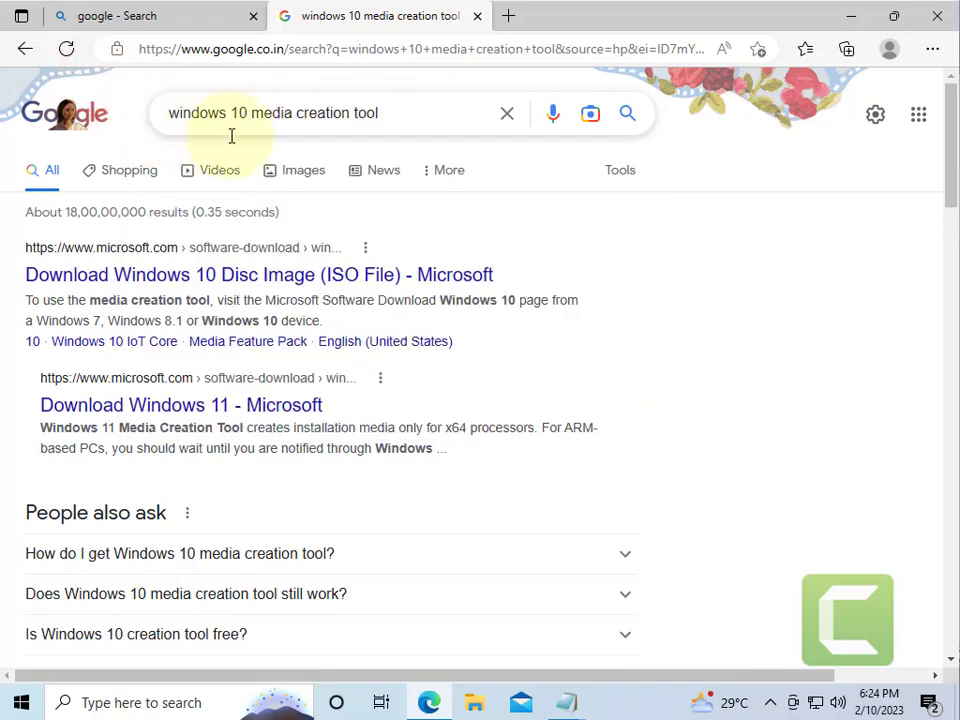
click(174, 287)
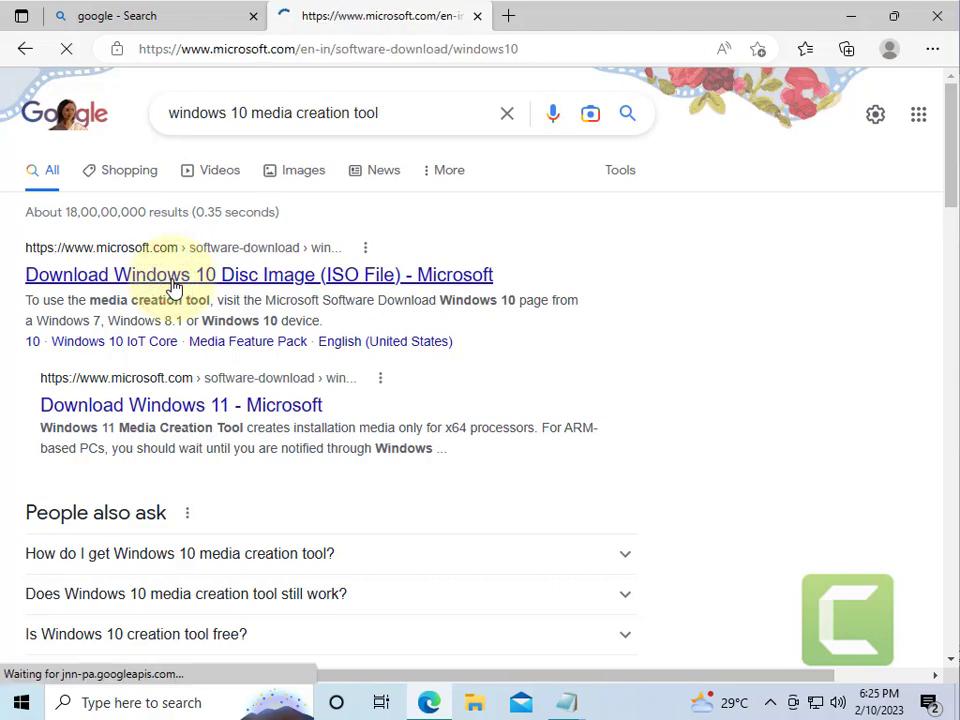
scroll(189, 304, down, 5)
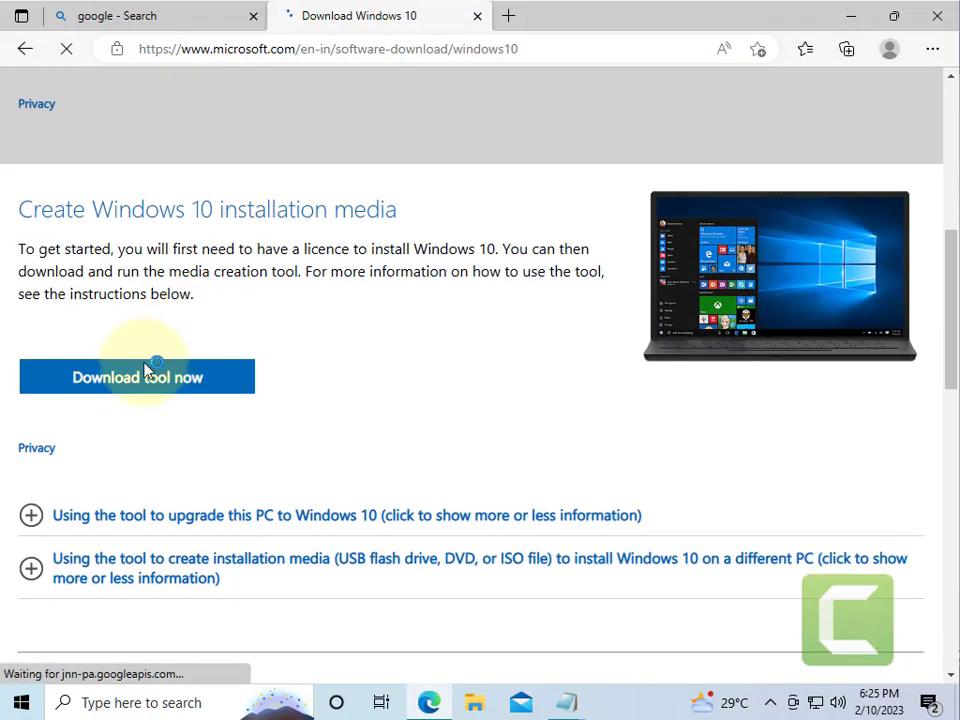
click(147, 370)
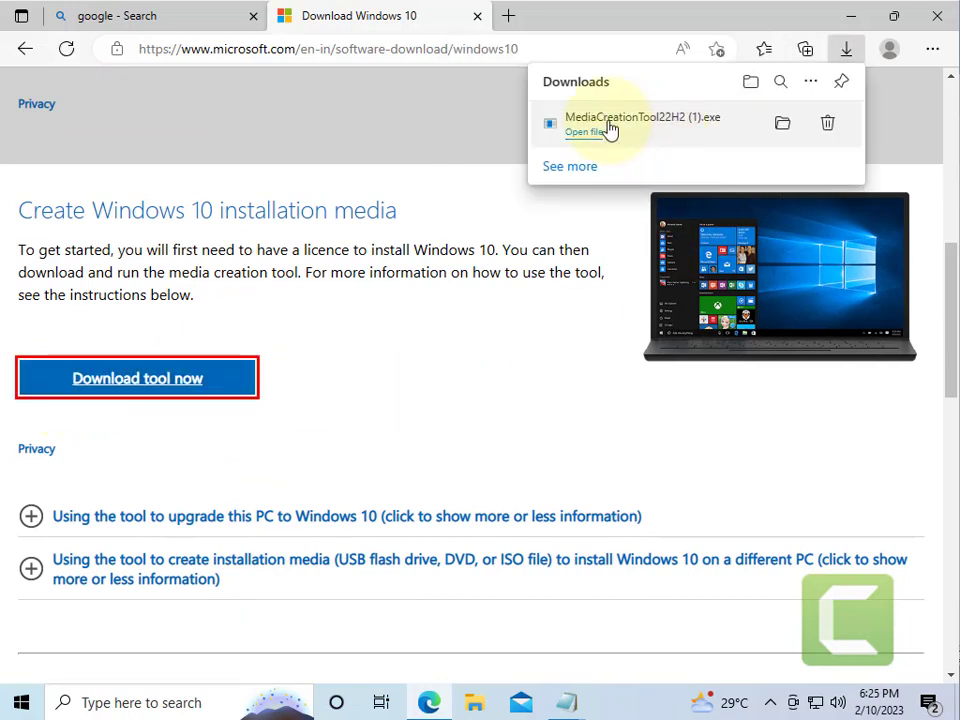
Step: Run the downloaded MediaCreationTool22H2 (1).exe and proceed through Windows 10 Setup with "Upgrade this PC now"
click(605, 130)
click(381, 476)
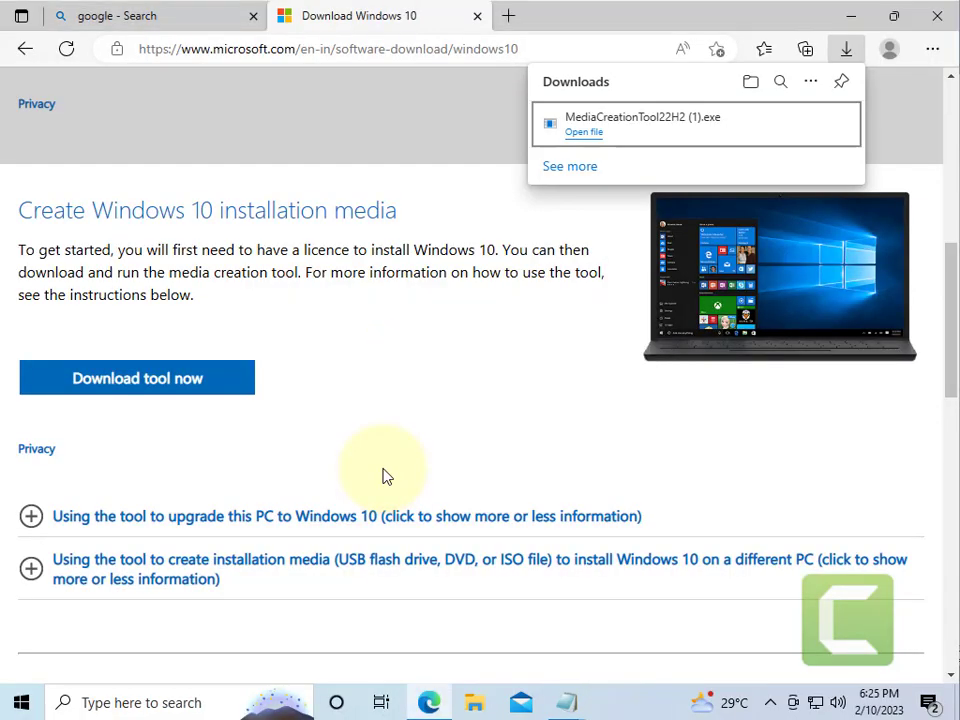
click(735, 567)
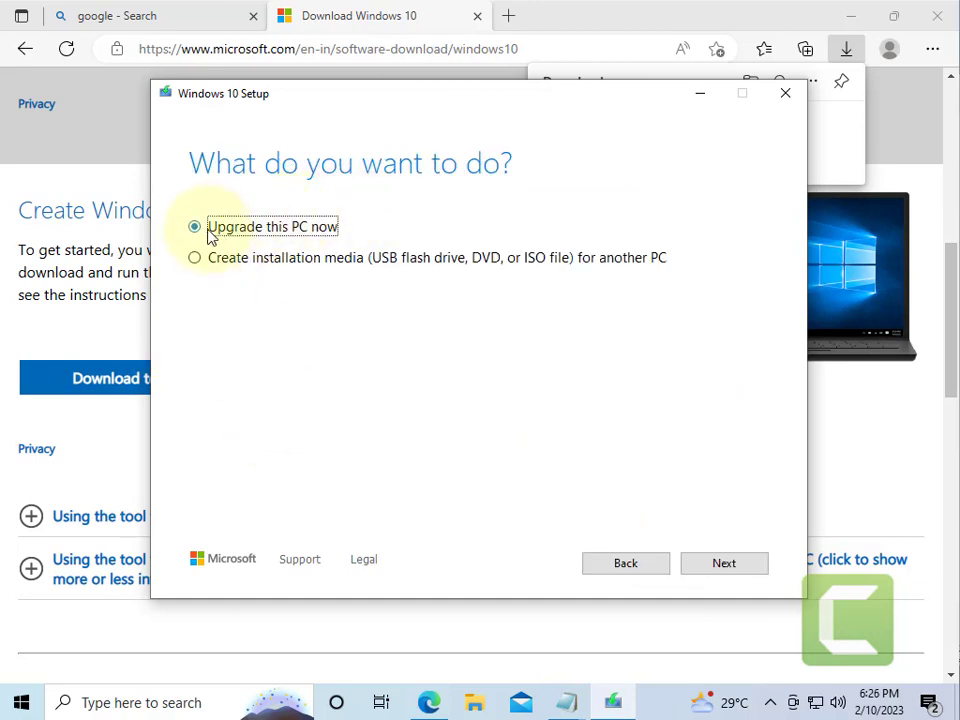
click(725, 566)
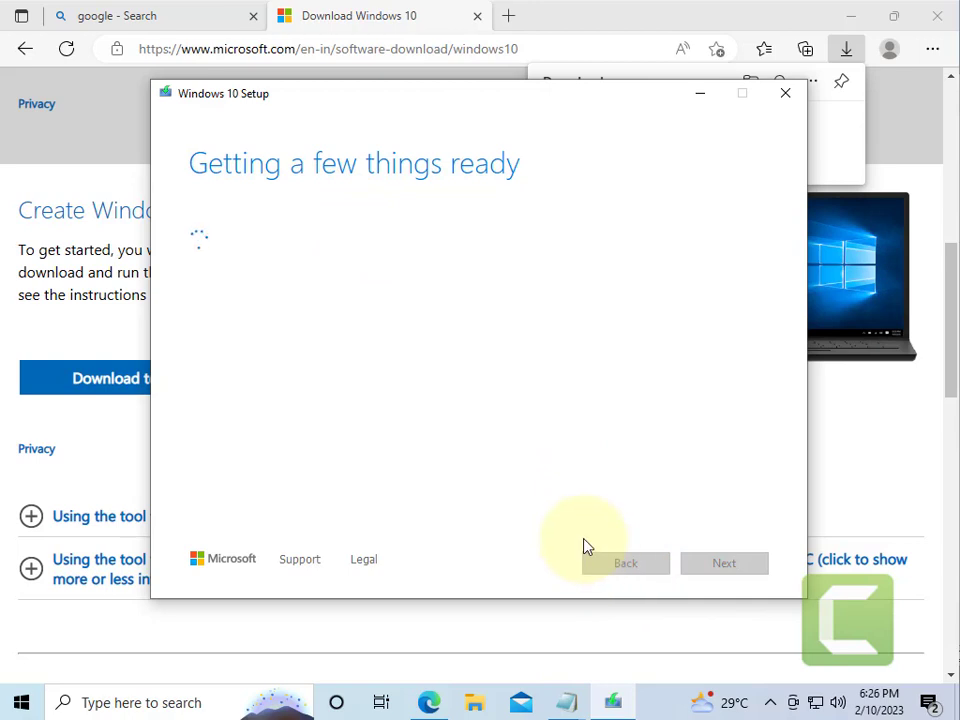